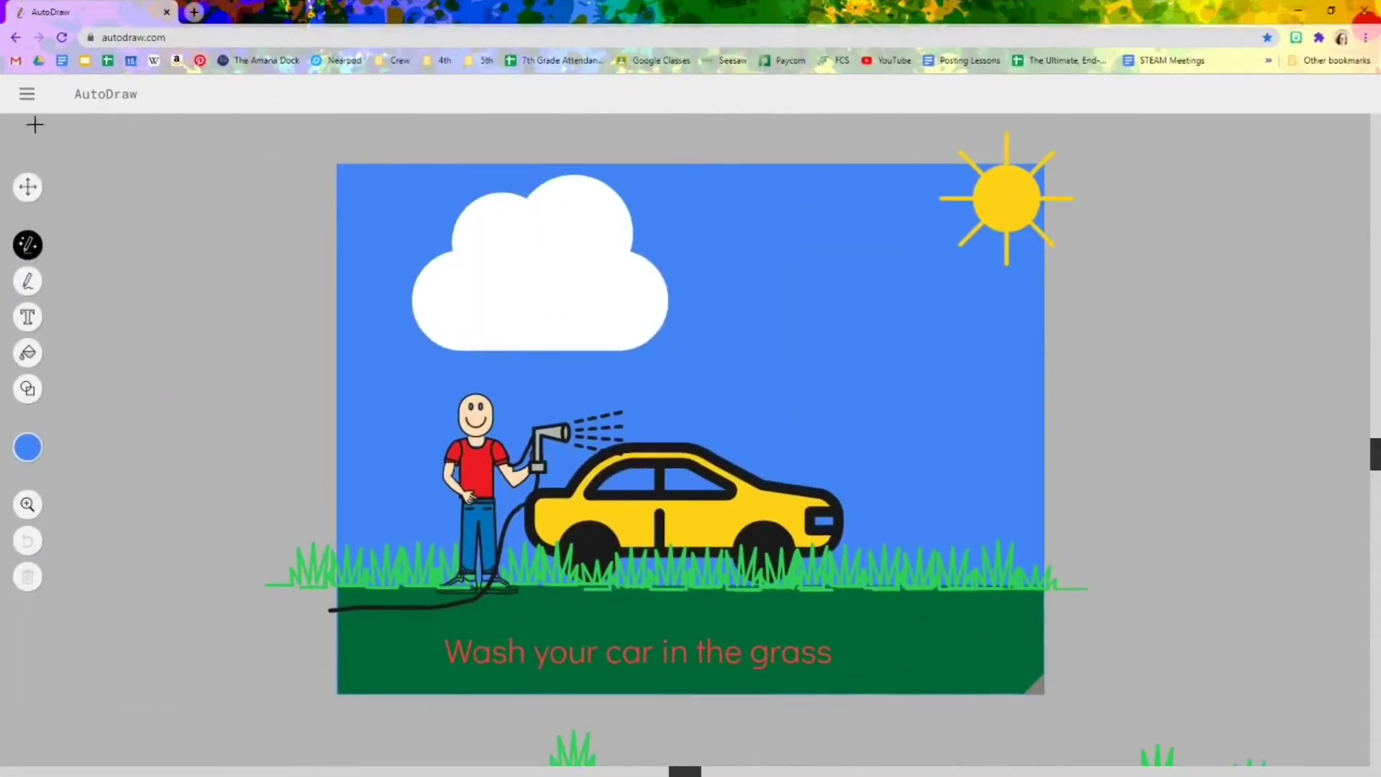
- Discard the car-wash poster with Start over, choosing the first page size
left_click(27, 94)
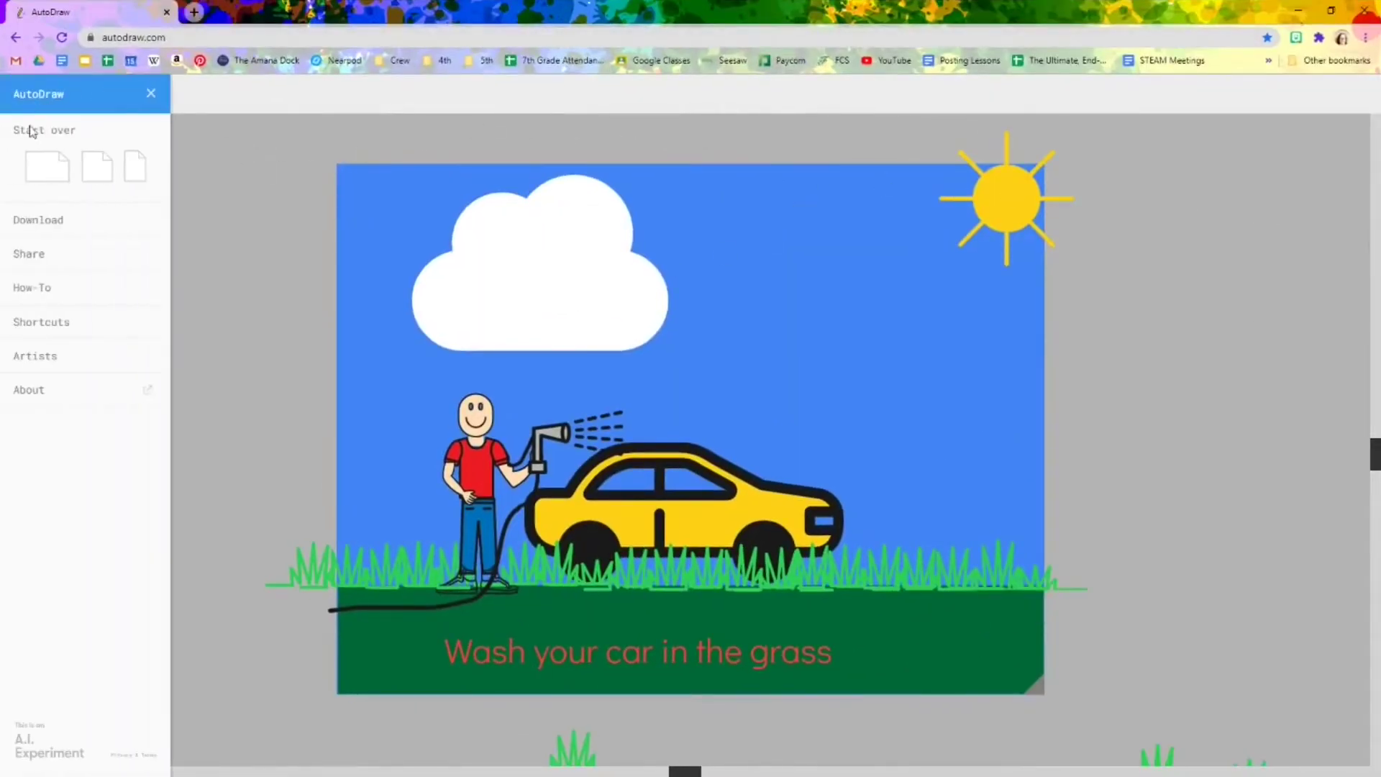
left_click(39, 175)
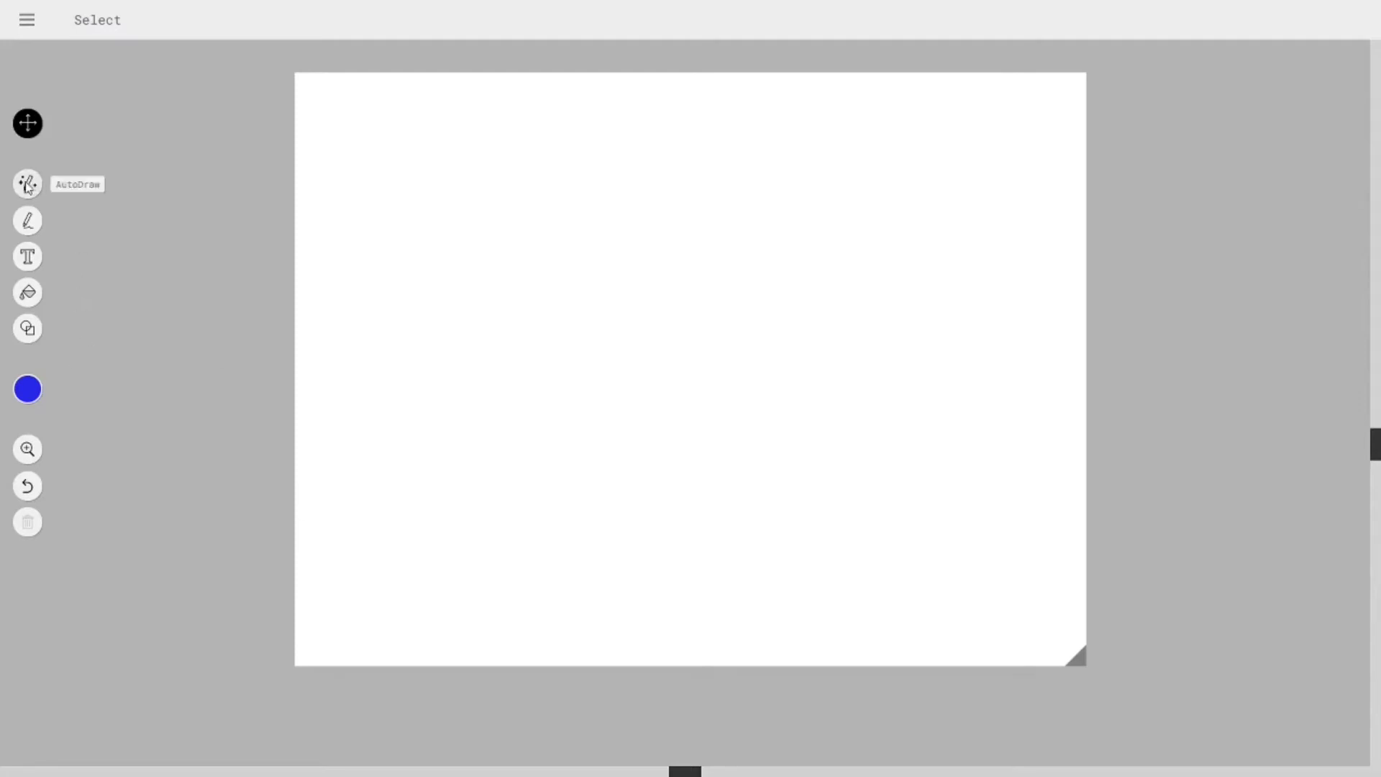
- Draw a medium-blue wavy line across the page middle and accept the suggested wave drawing
left_click(36, 187)
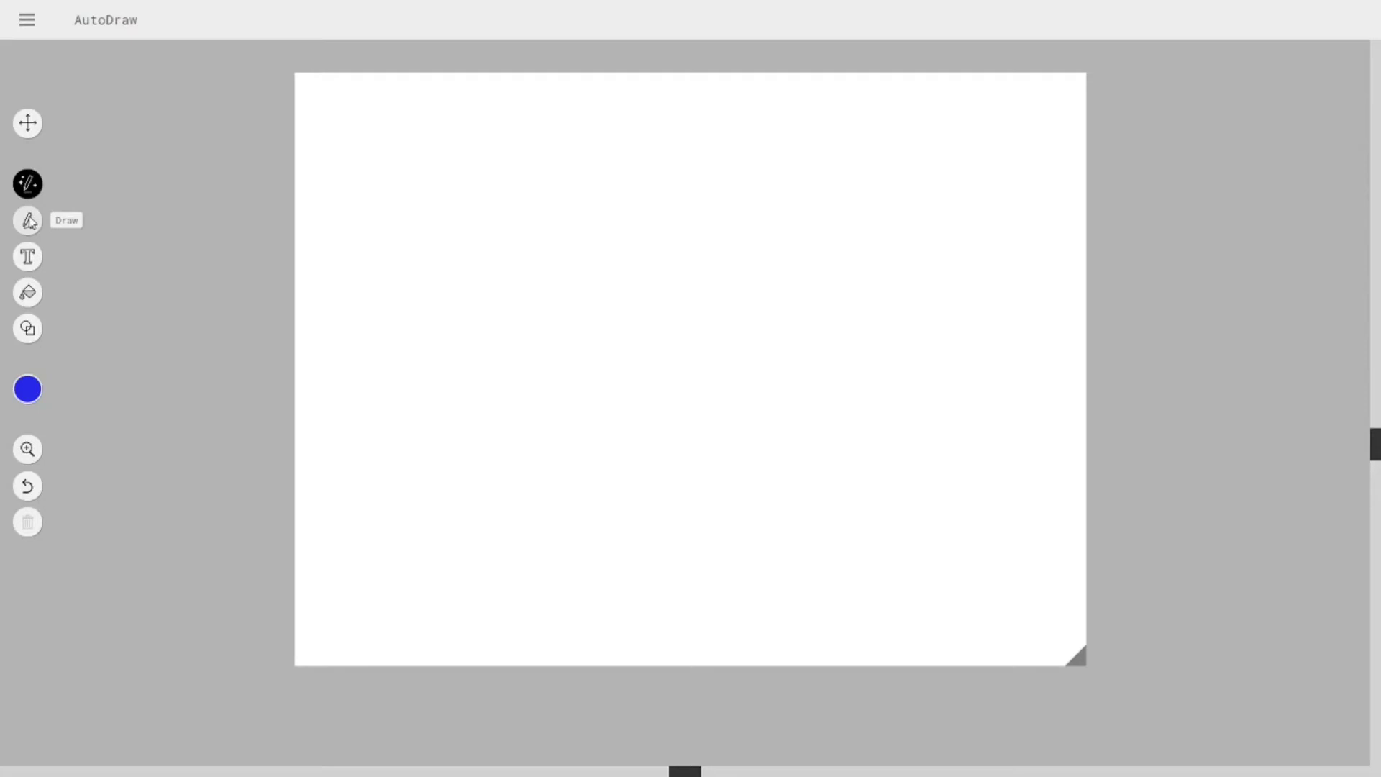
mouse_move(64, 392)
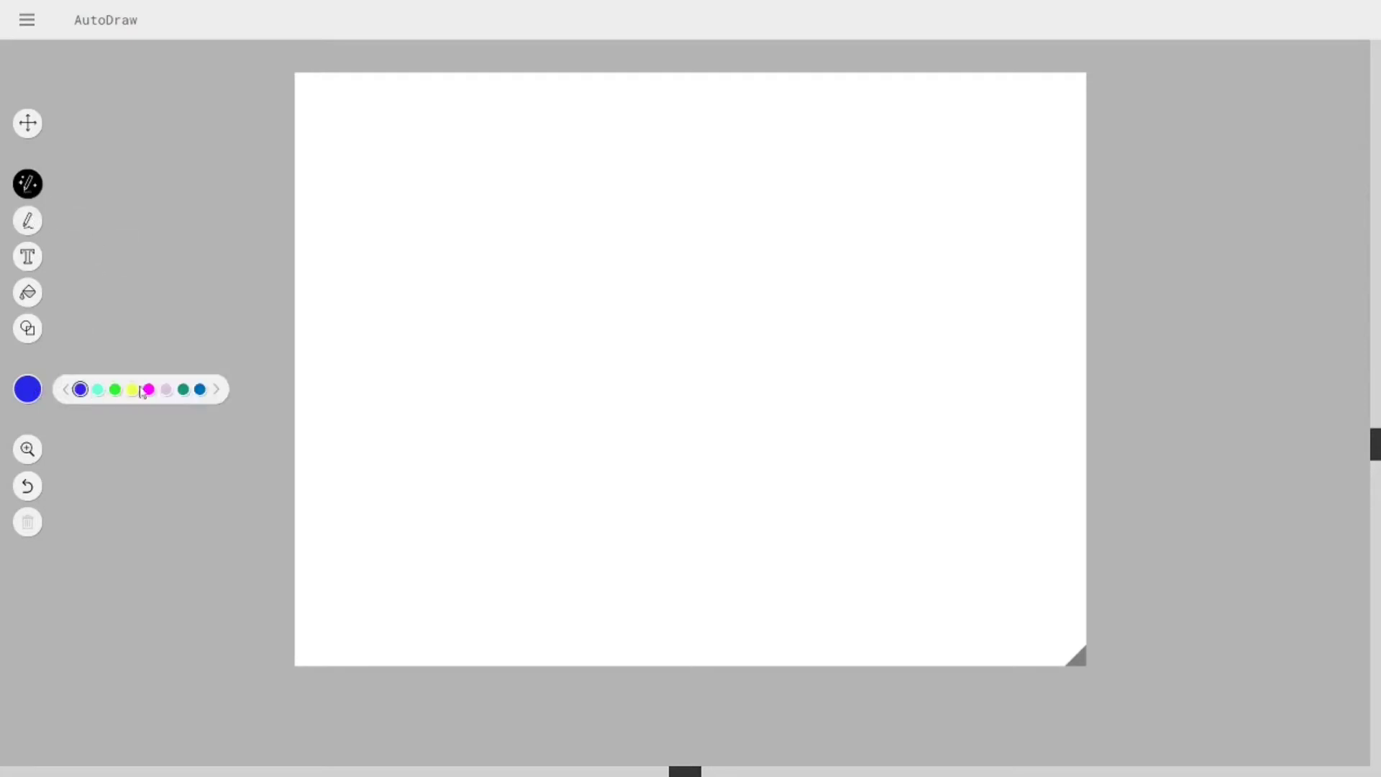
left_click(218, 392)
left_click(215, 391)
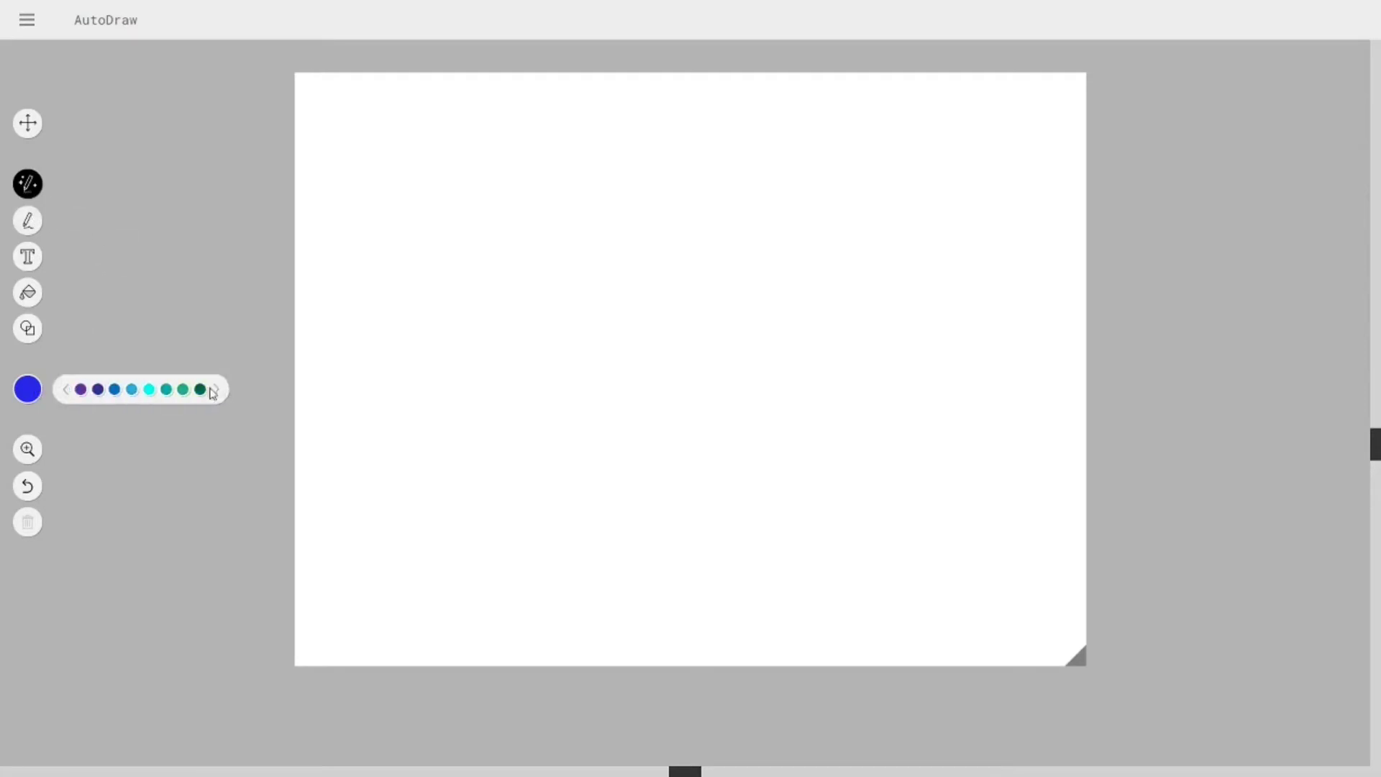
left_click(114, 389)
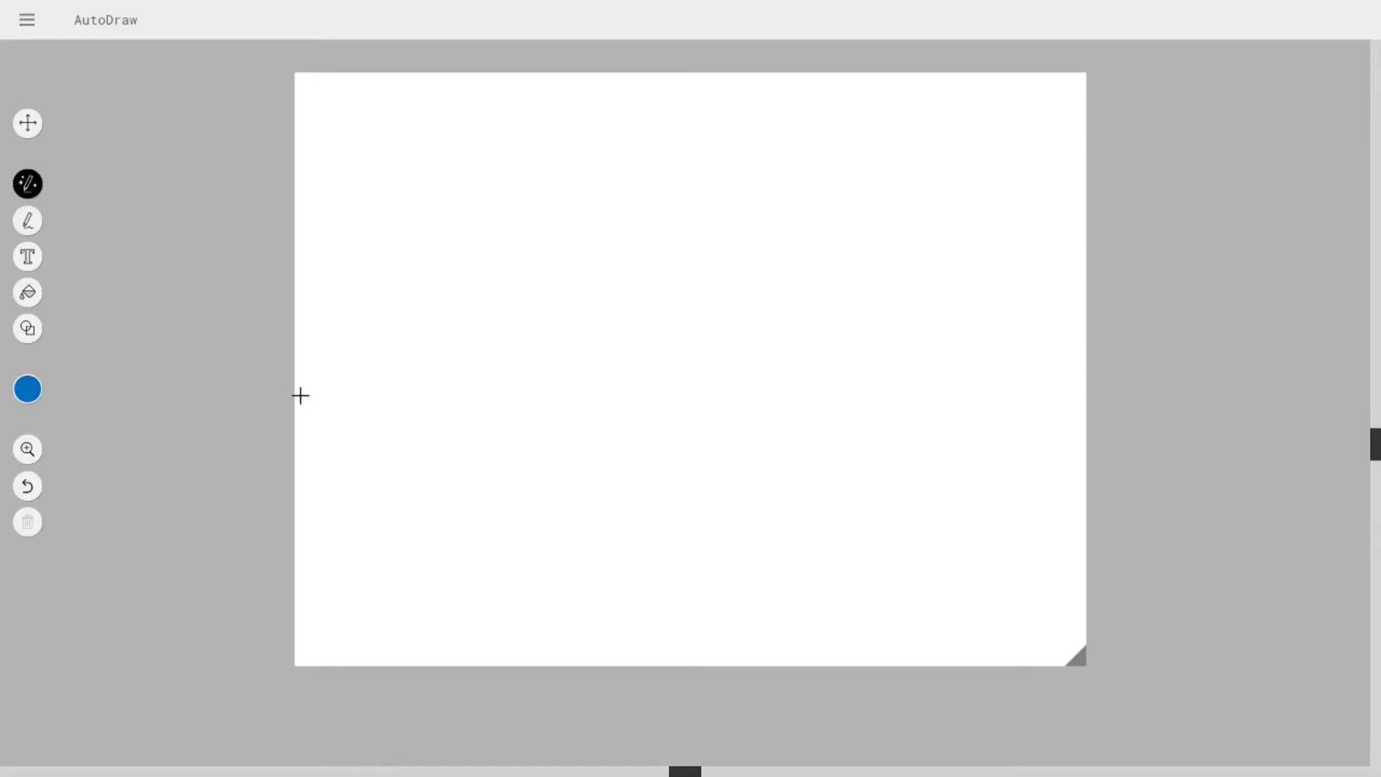
mouse_move(303, 400)
left_mouse_down()
mouse_move(357, 382)
mouse_move(379, 407)
mouse_move(555, 392)
mouse_move(642, 420)
mouse_move(691, 458)
mouse_move(762, 444)
mouse_move(790, 413)
mouse_move(855, 417)
mouse_move(886, 390)
left_mouse_up()
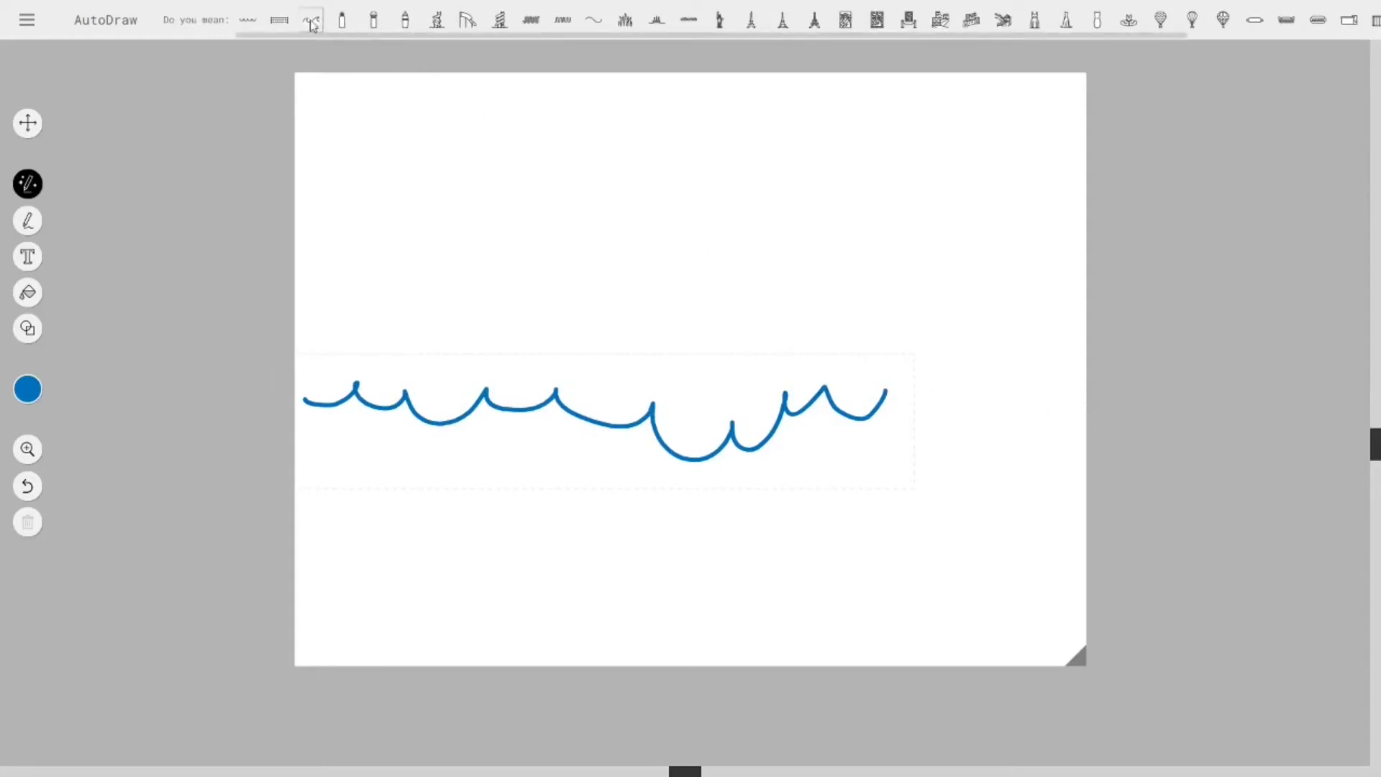
left_click(257, 21)
- Shrink the blue wave to about a third of its size and move it to the left edge
left_click(27, 123)
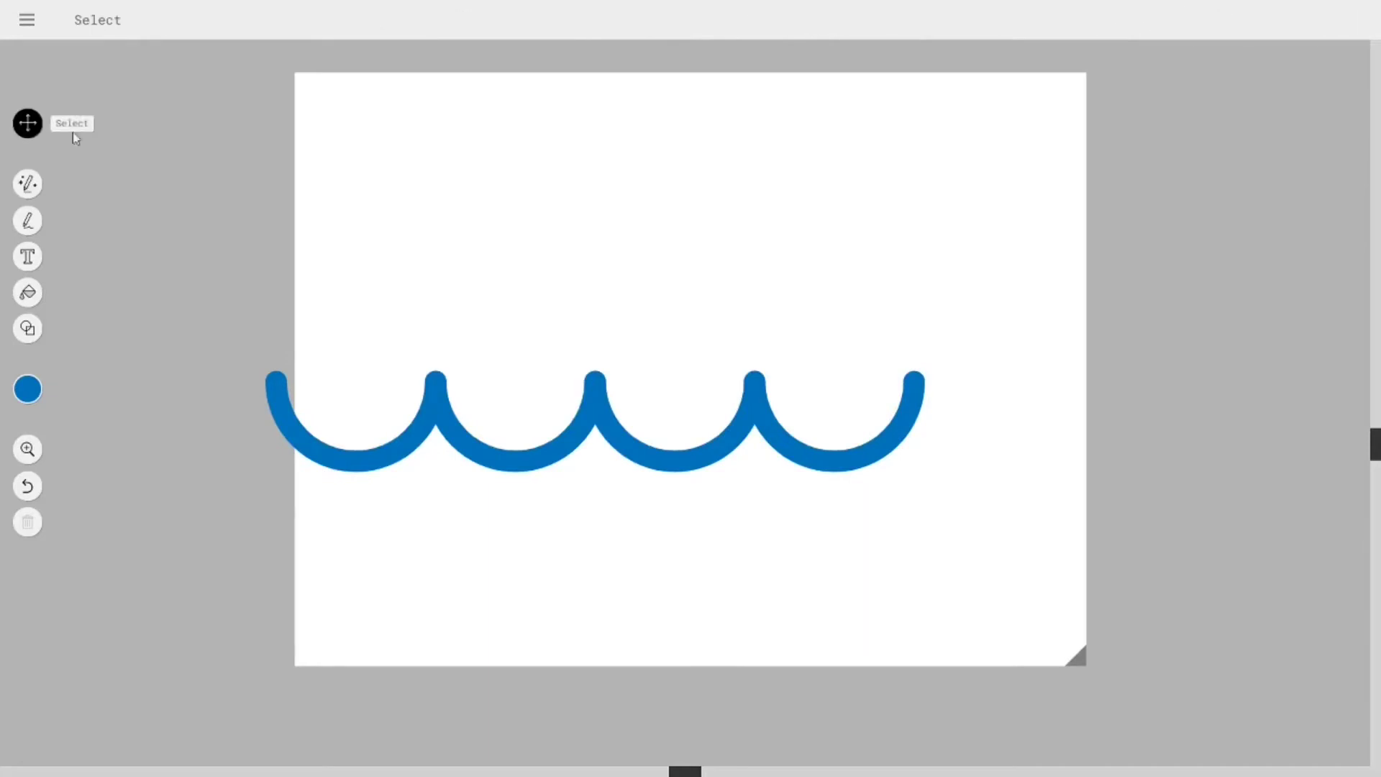
left_click(578, 424)
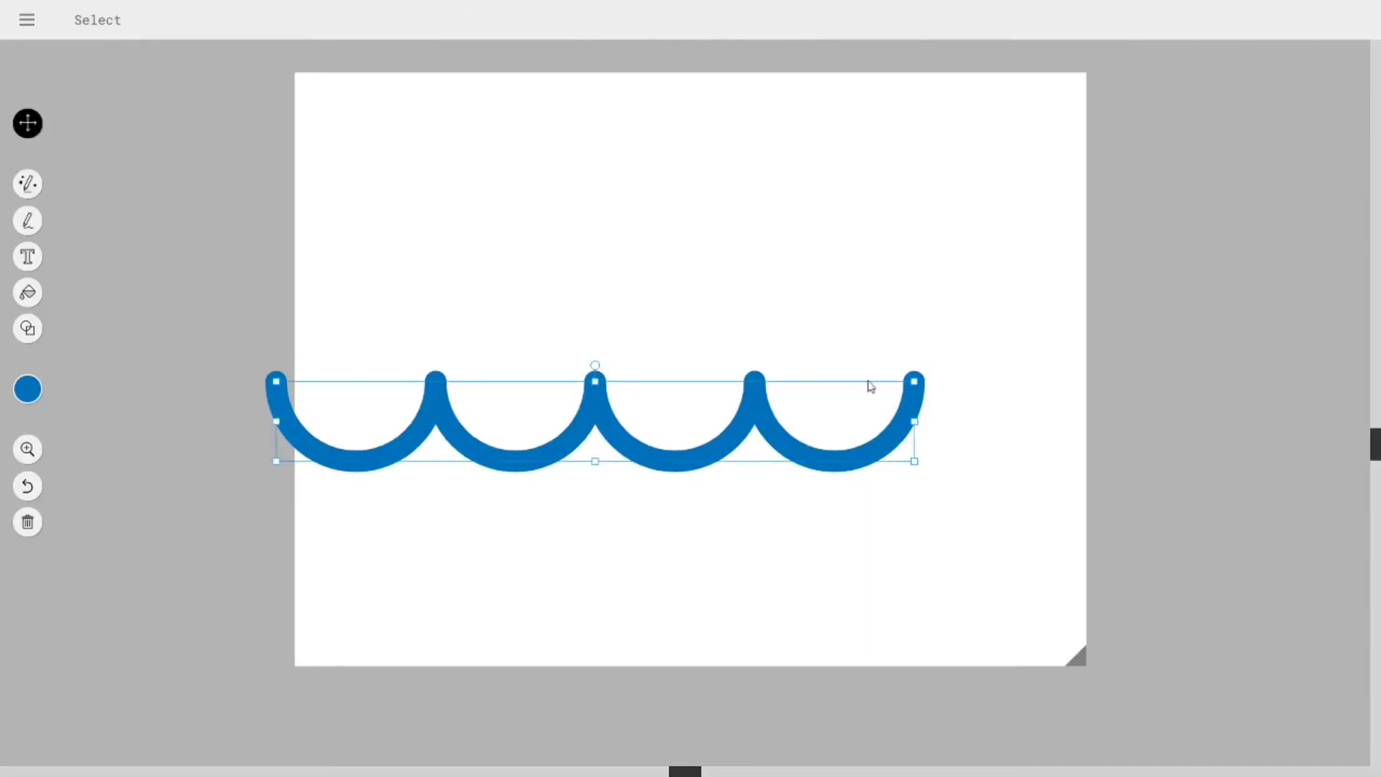
left_click_drag(917, 389, 698, 421)
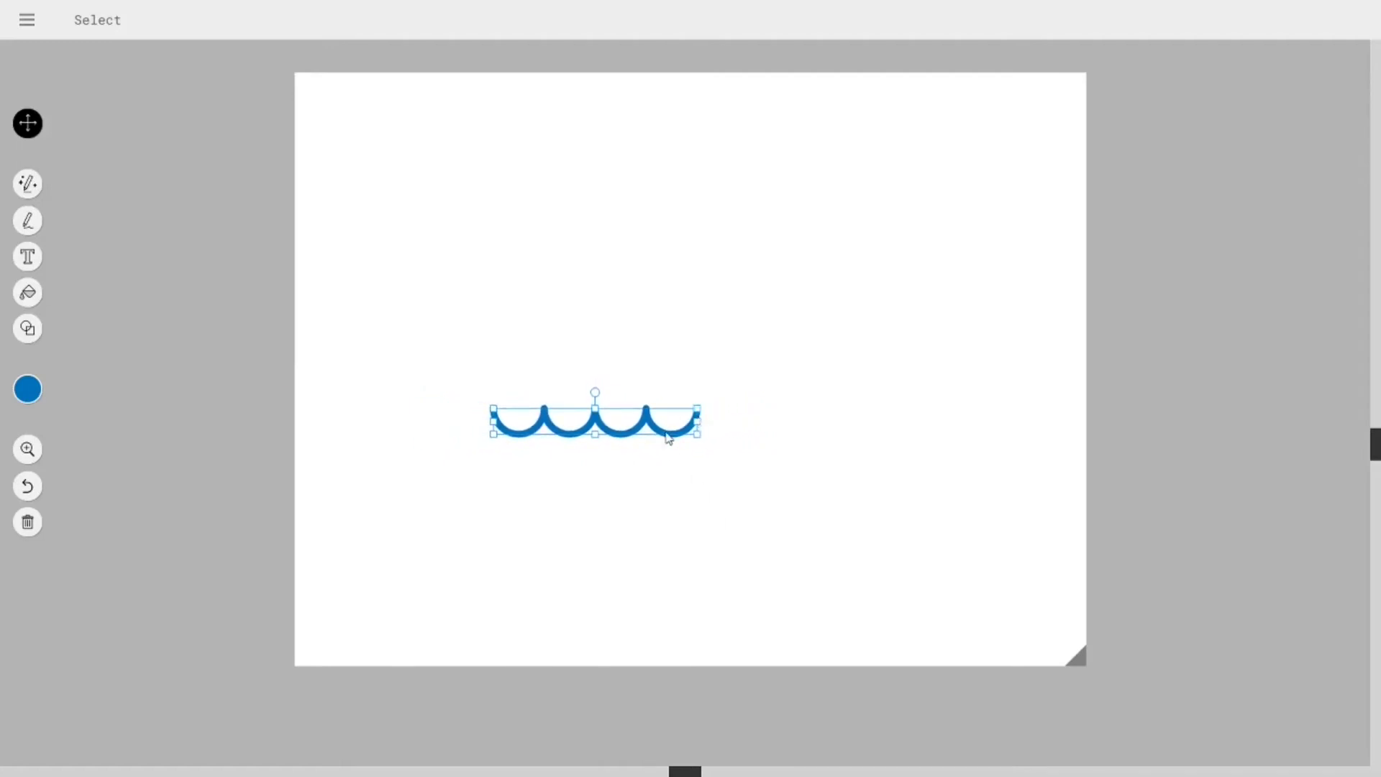
left_click_drag(668, 439, 472, 455)
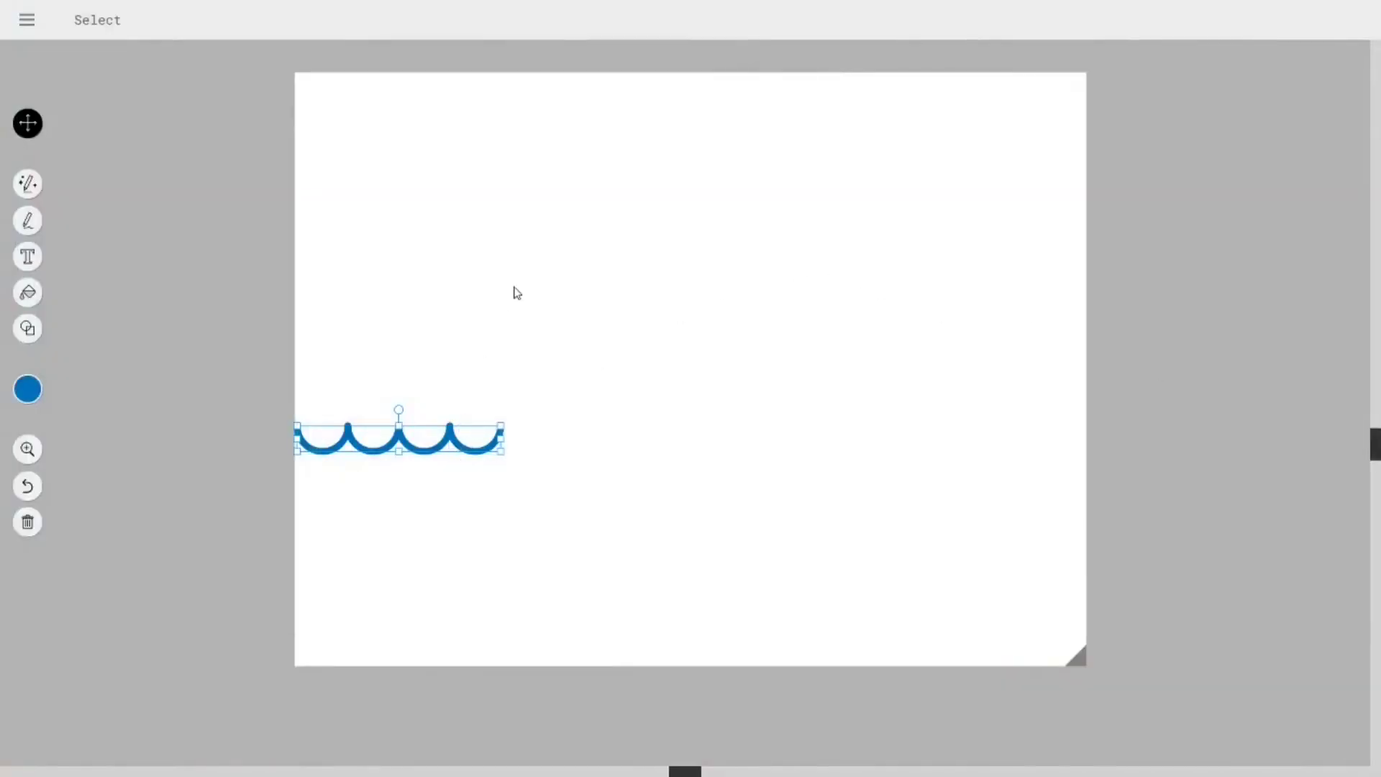
key("Escape")
- Duplicate the wave and butt the copy against the first wave's right end
left_click(495, 450)
left_click(660, 225)
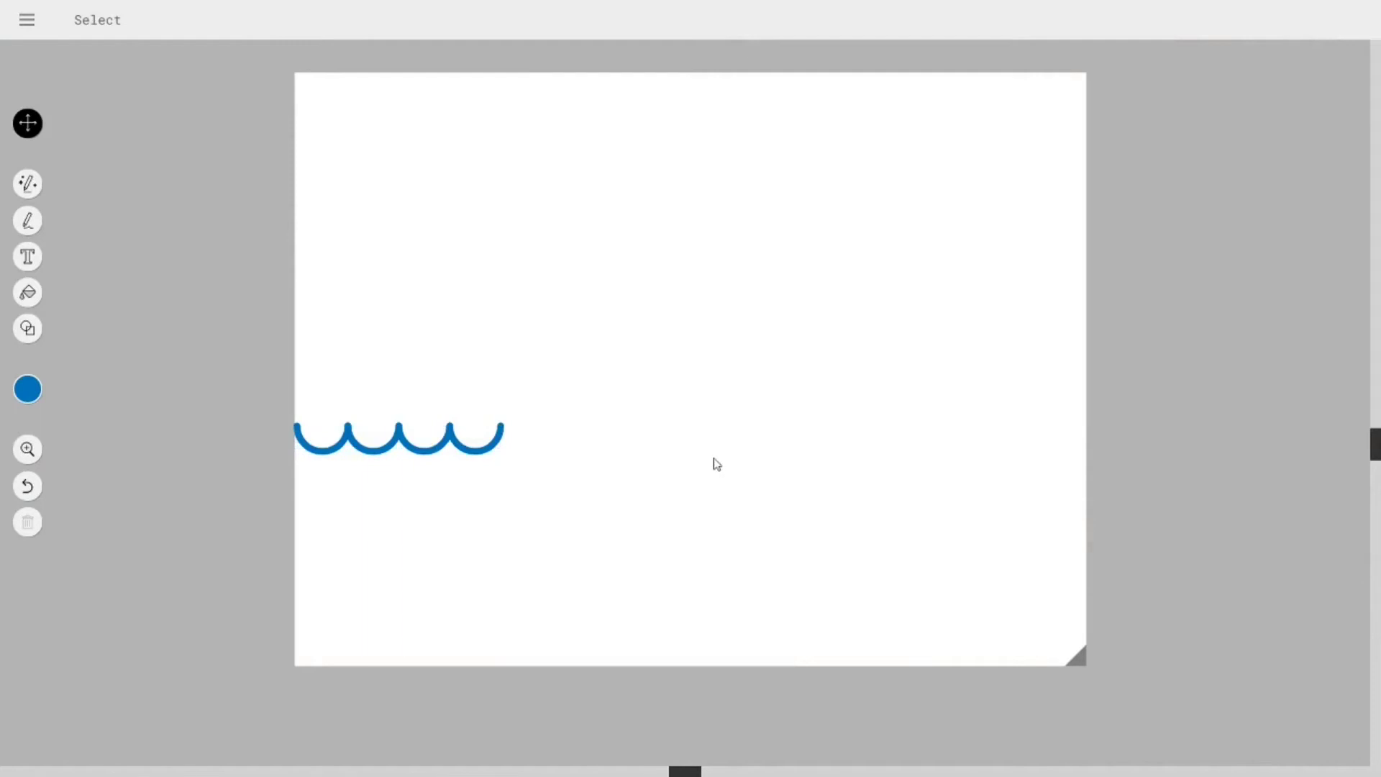
left_click(464, 451)
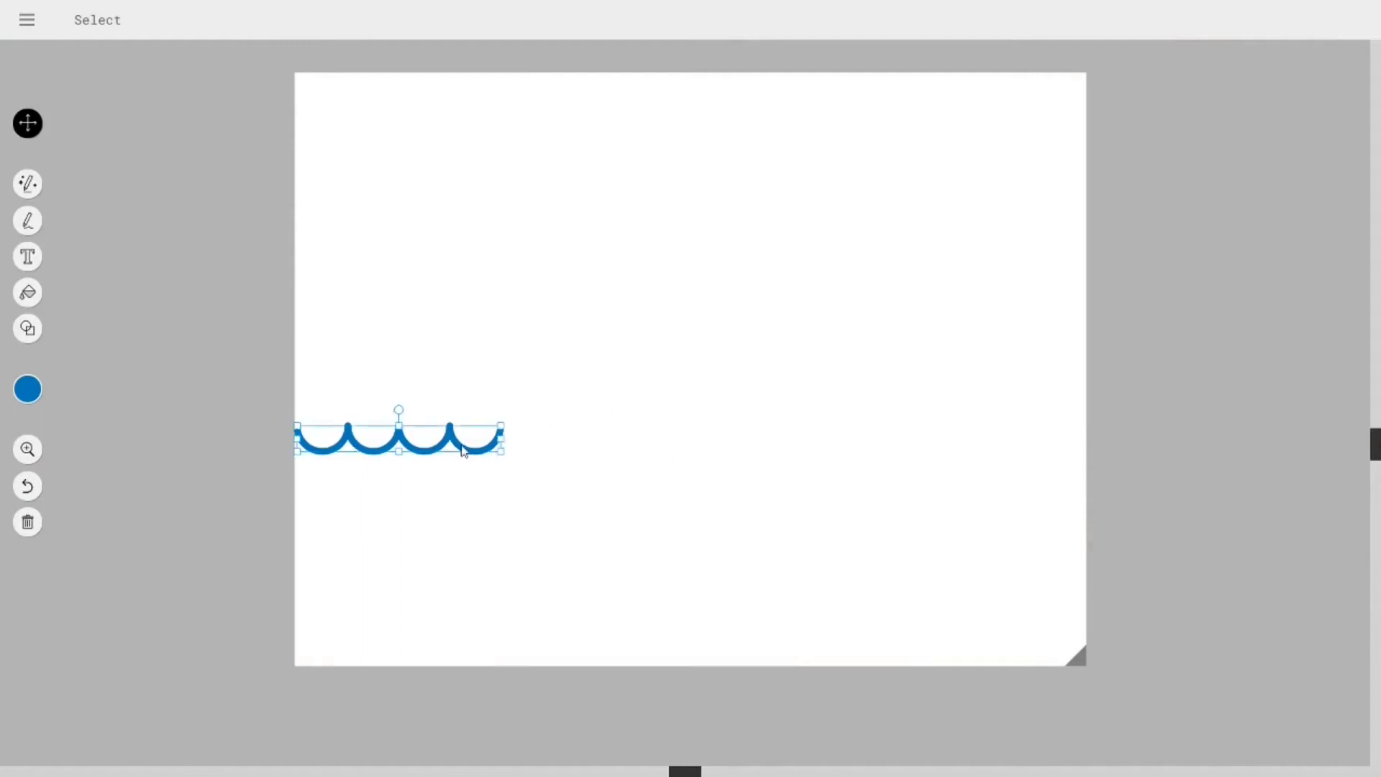
left_click(545, 388)
key("ctrl+v")
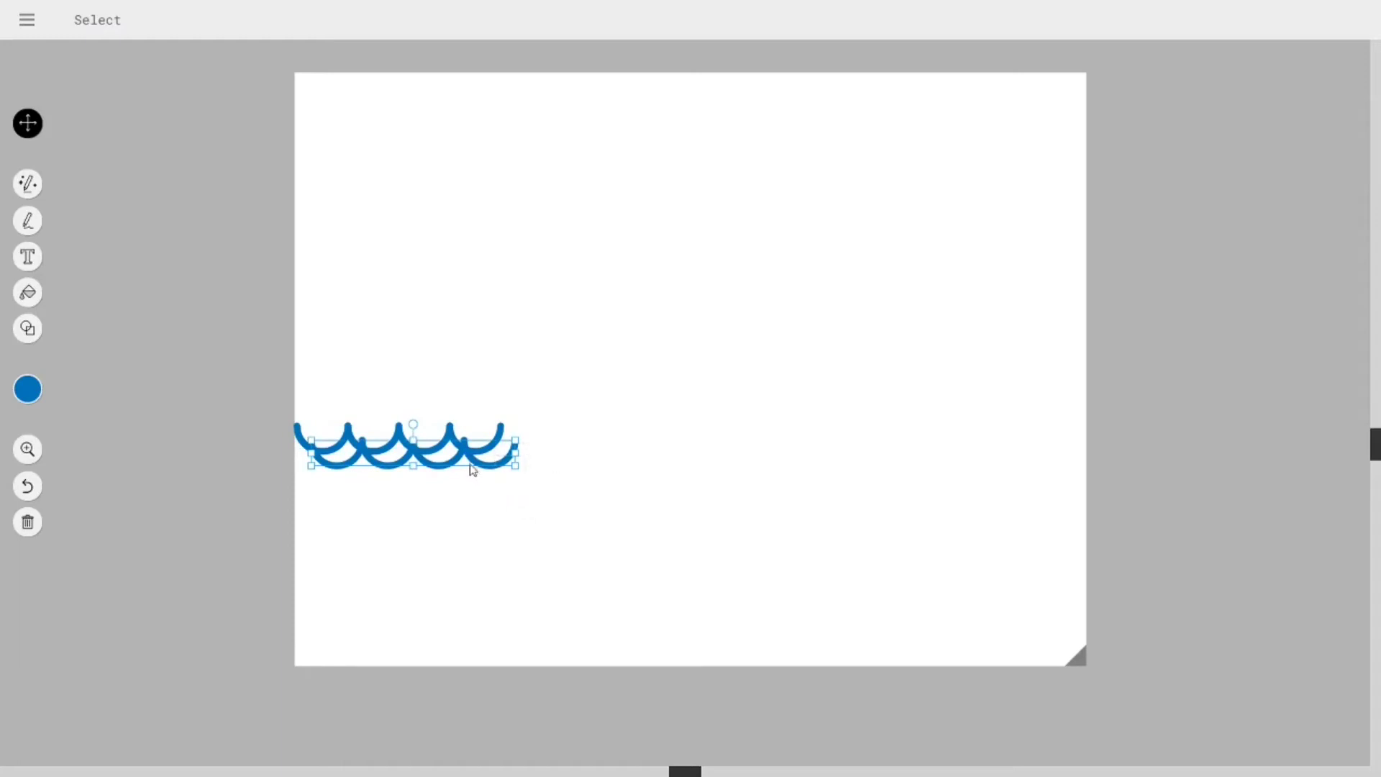
left_click_drag(494, 475, 696, 471)
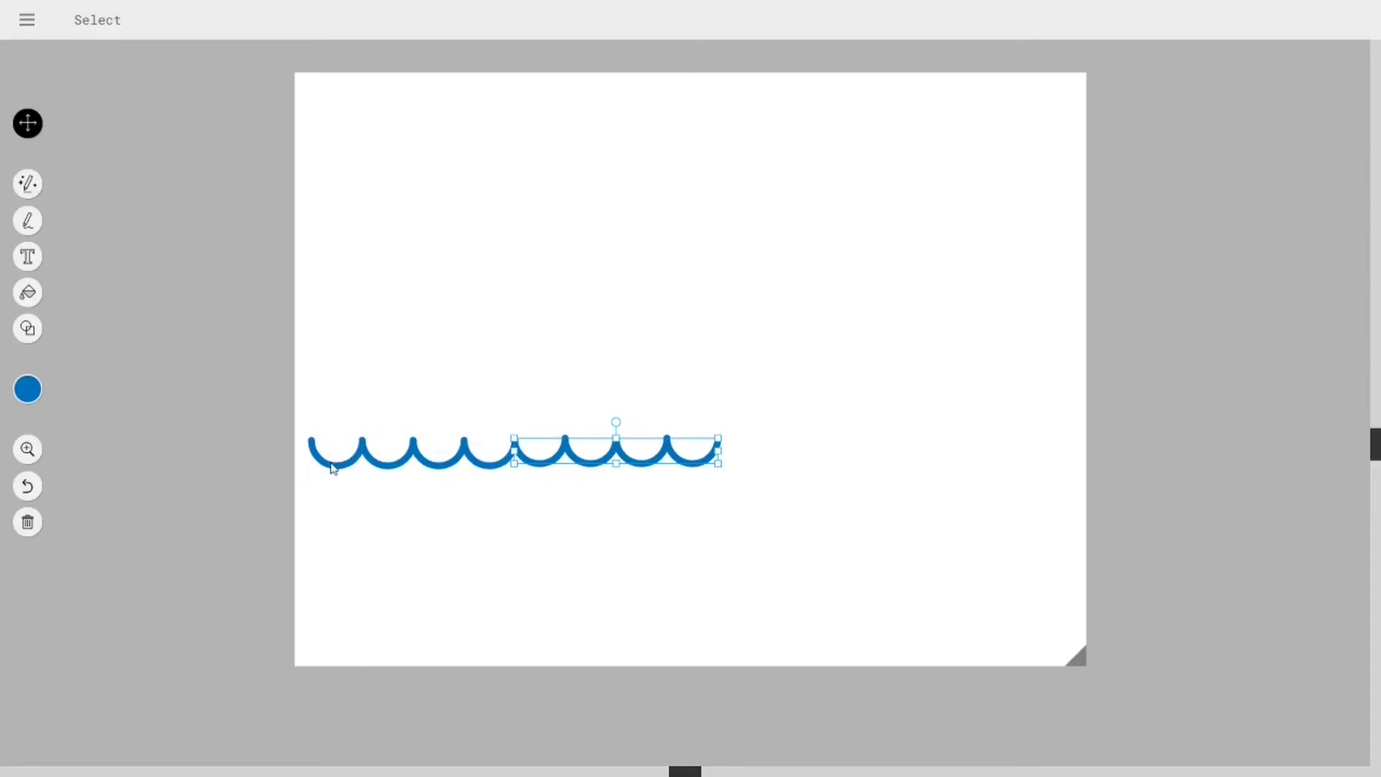
left_click_drag(333, 469, 320, 468)
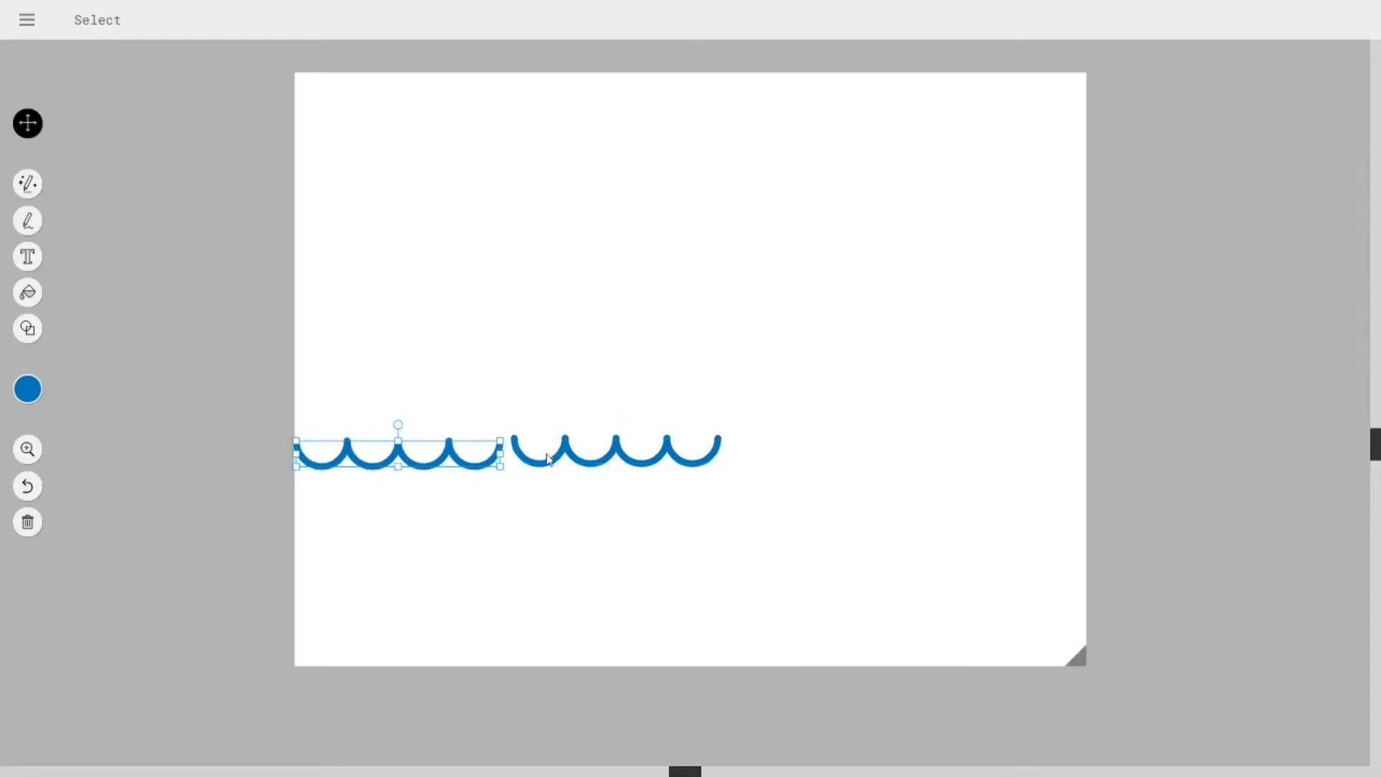
left_click_drag(547, 458, 533, 466)
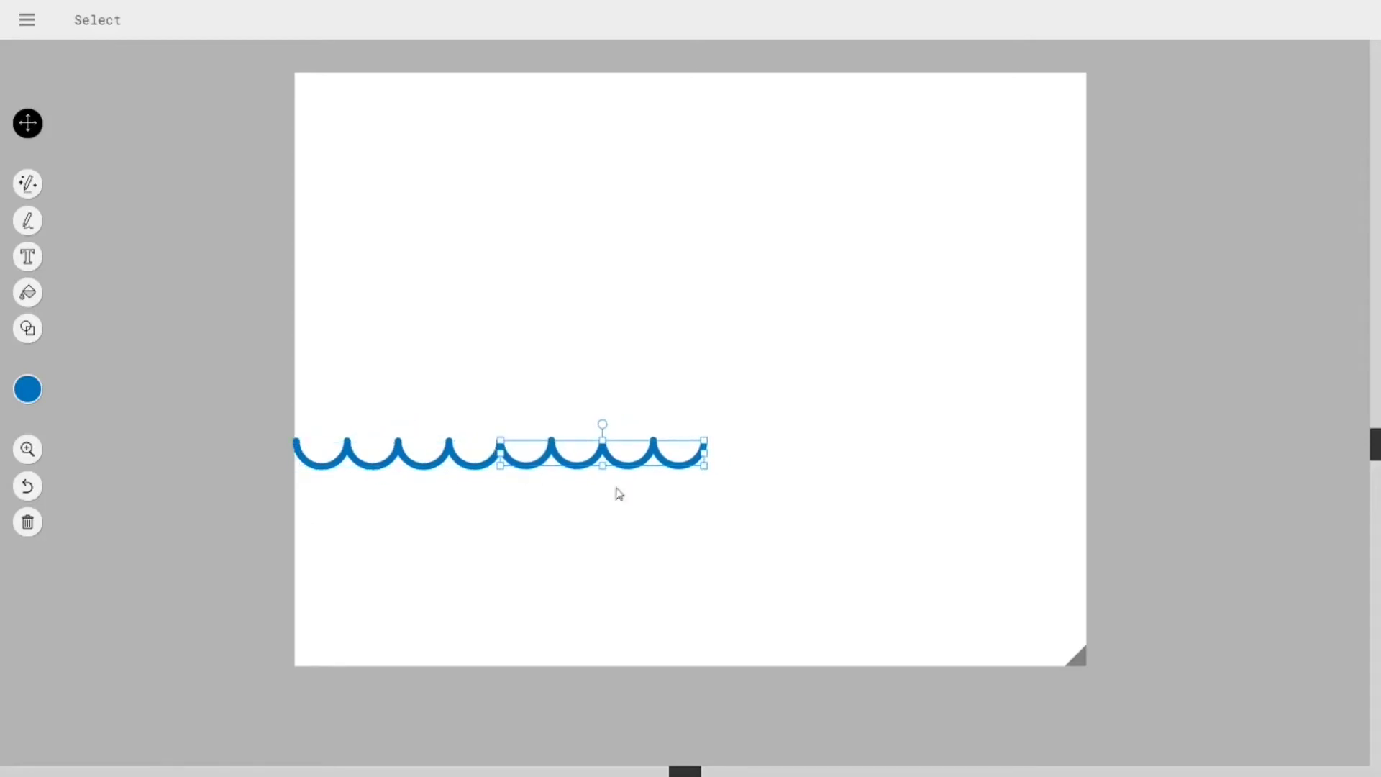
- Paste another wave copy and attach it to the long wave's right end
left_click(677, 645)
left_click(605, 460)
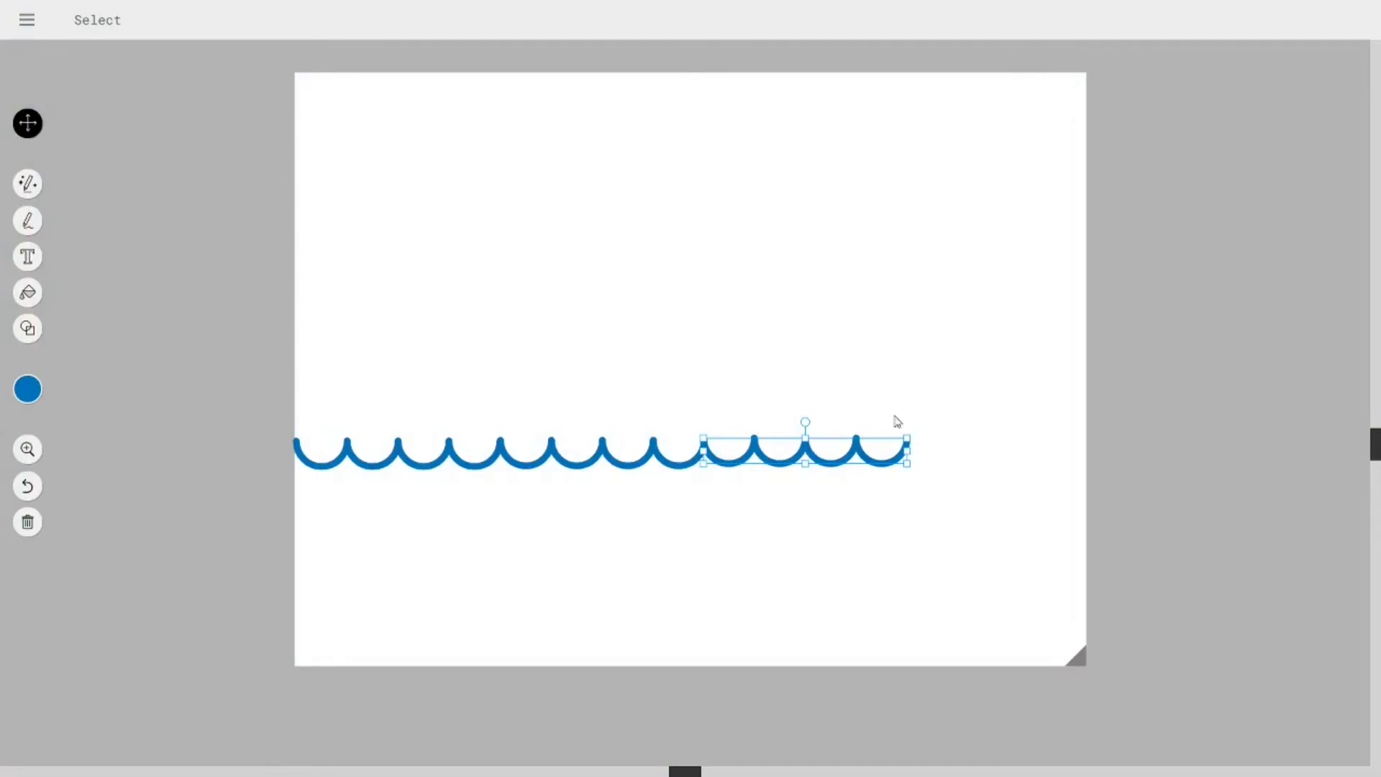
left_click(913, 433)
key("ctrl+v")
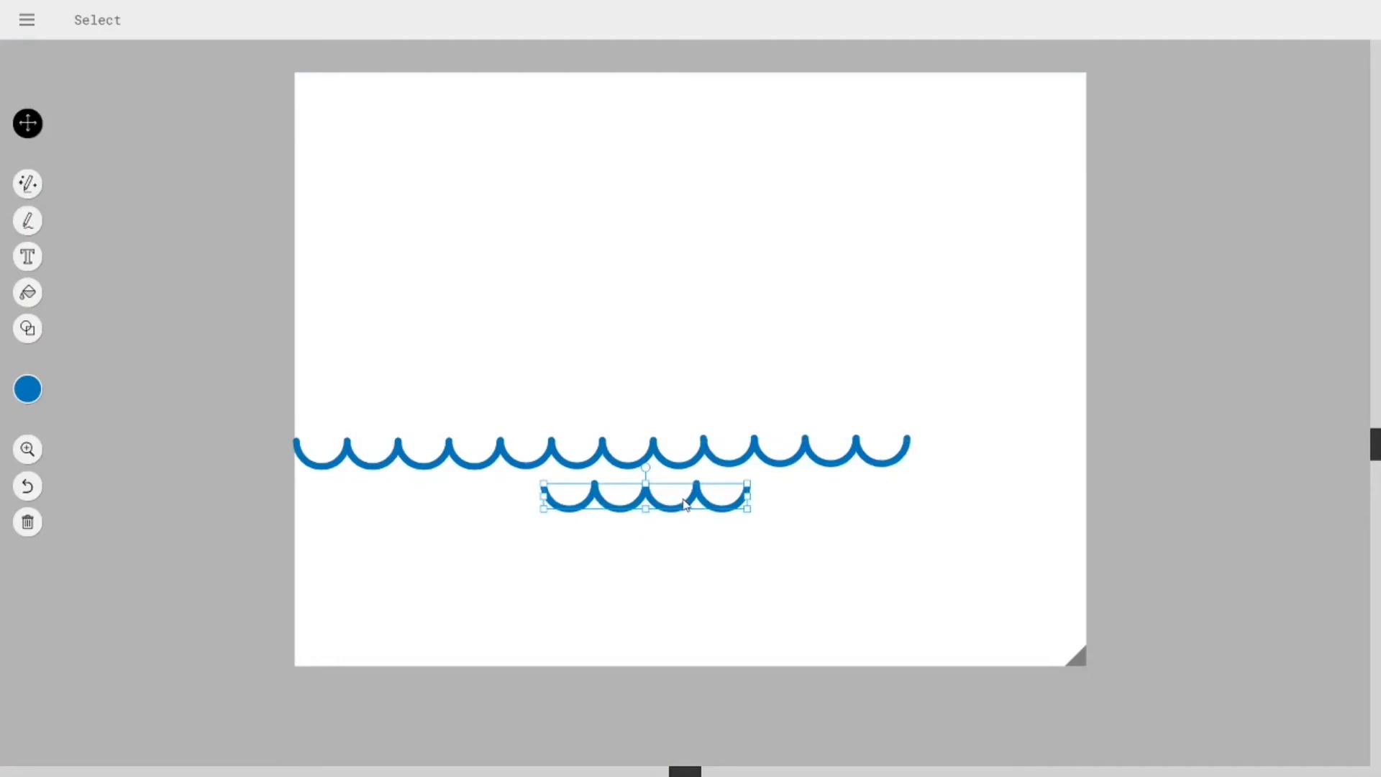
left_click_drag(685, 503, 1062, 460)
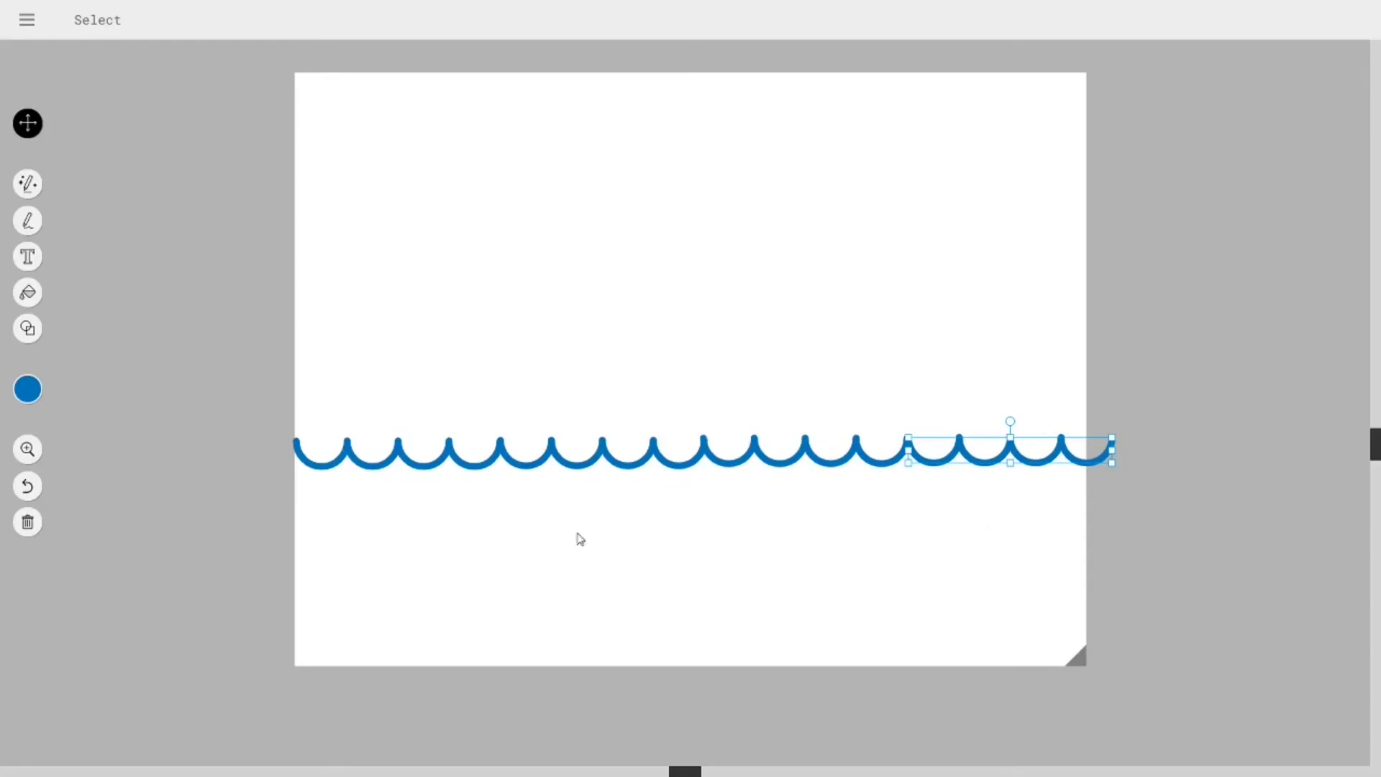
left_click(27, 184)
- Sketch a cyan fish below the waves and swap in the fish-with-bubbles clip art
left_click(30, 396)
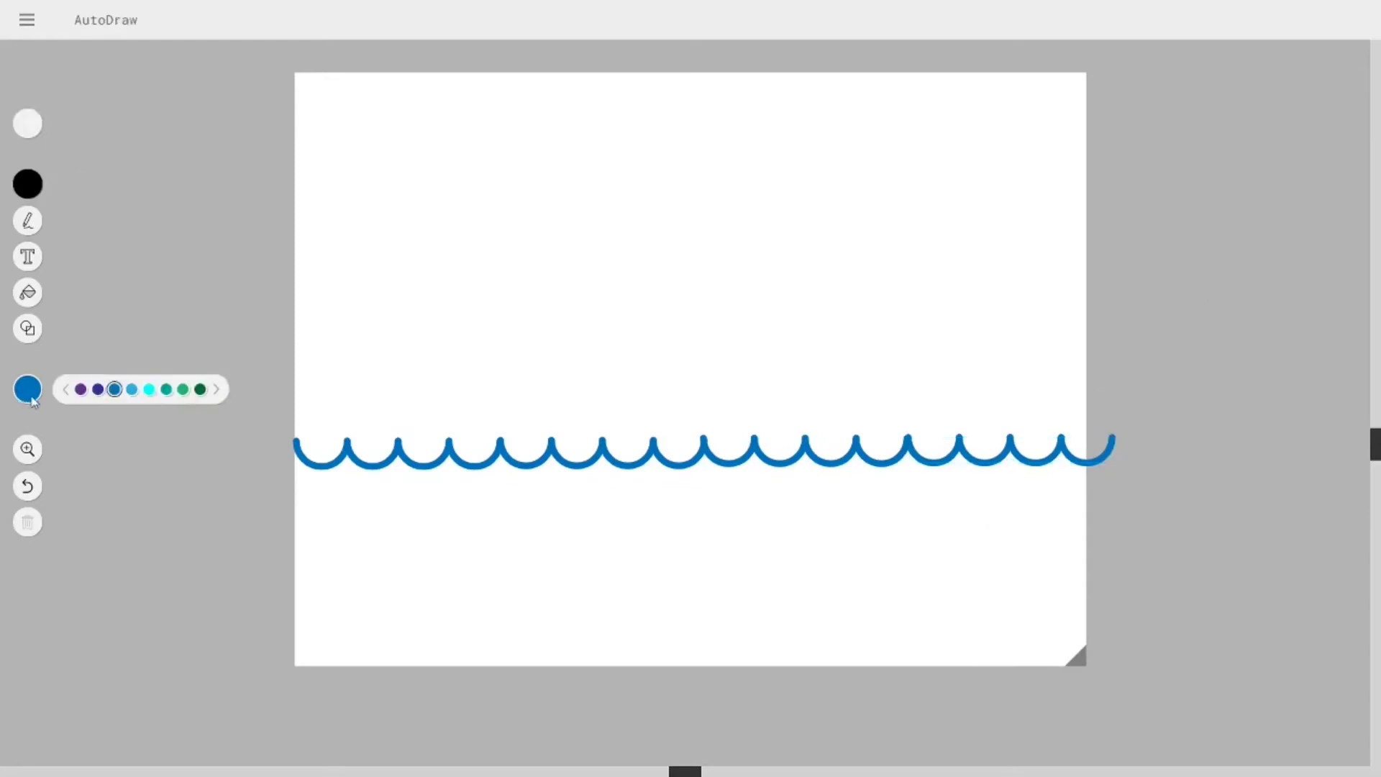
left_click(150, 389)
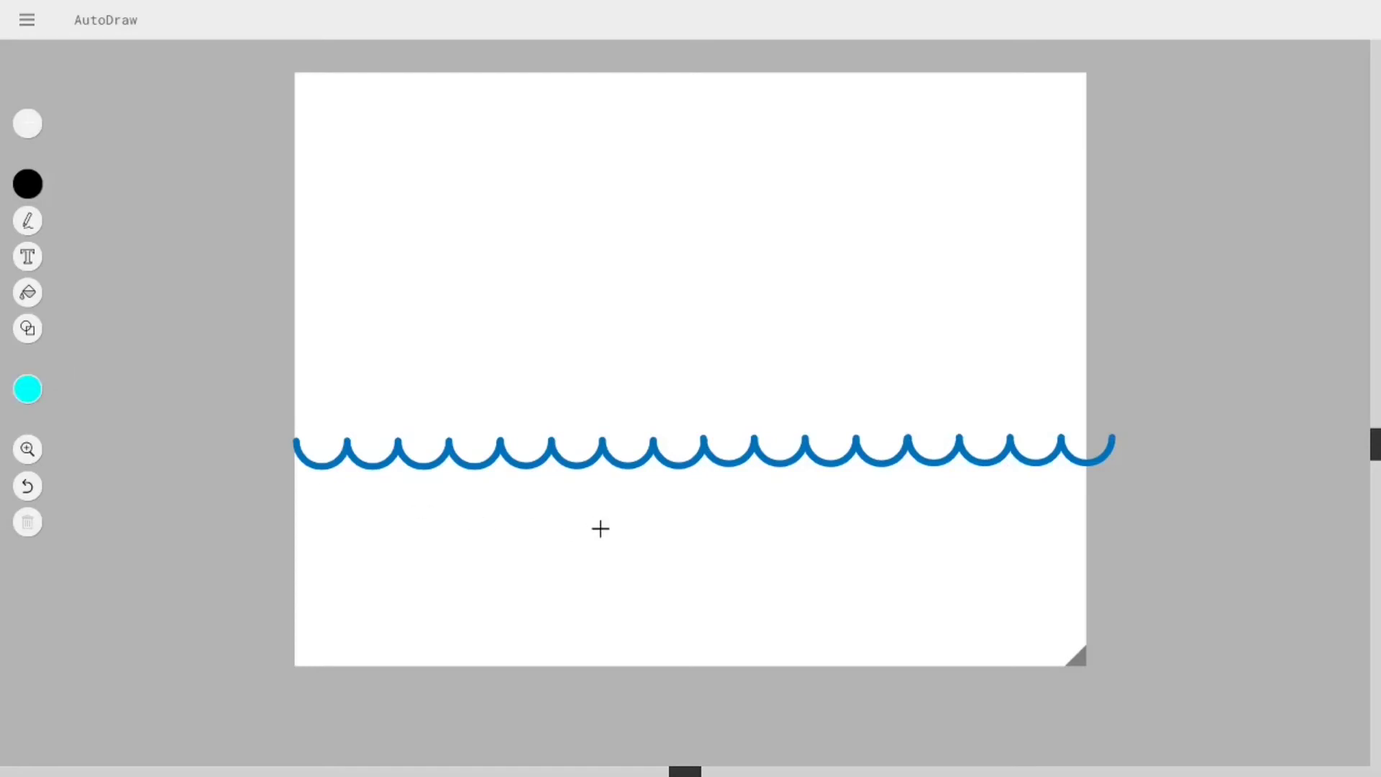
mouse_move(616, 530)
left_mouse_down()
mouse_move(554, 564)
mouse_move(616, 527)
left_mouse_up()
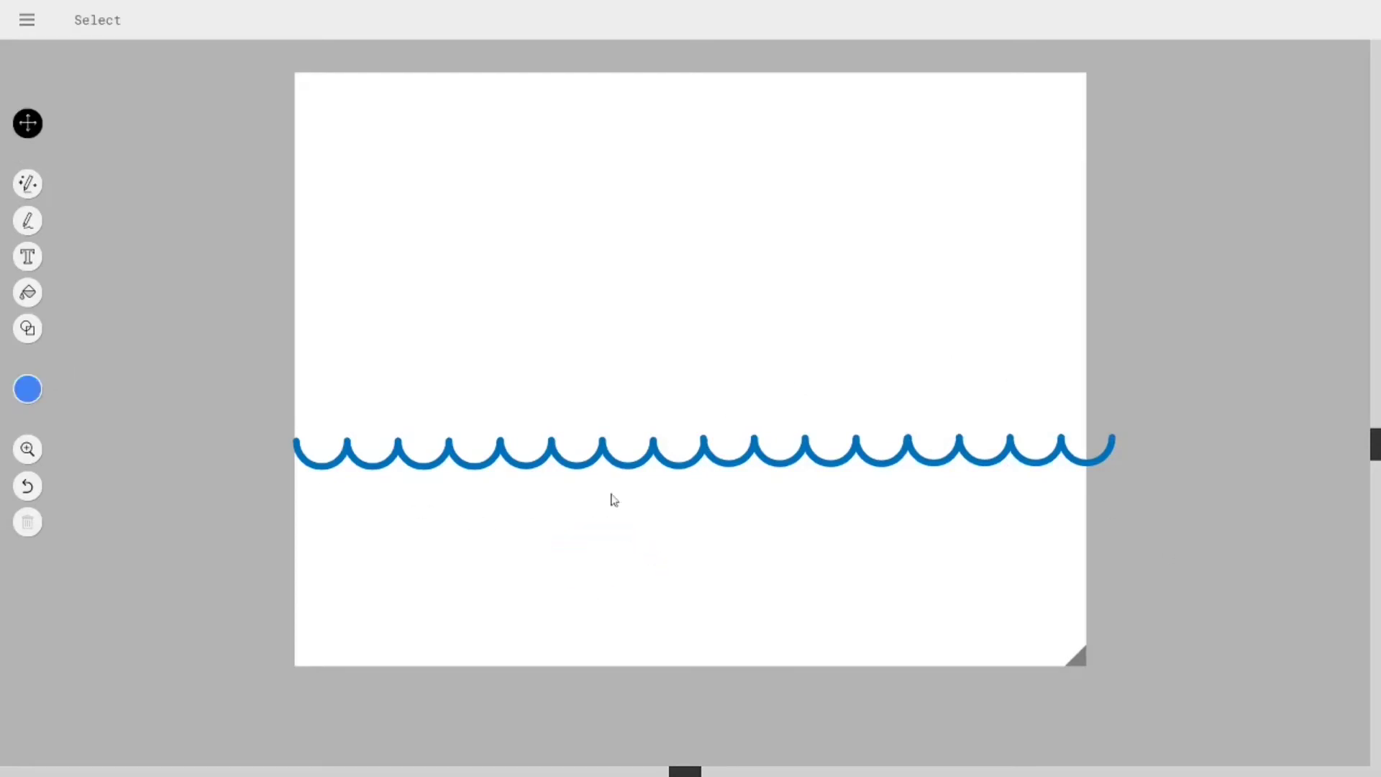
left_click(27, 185)
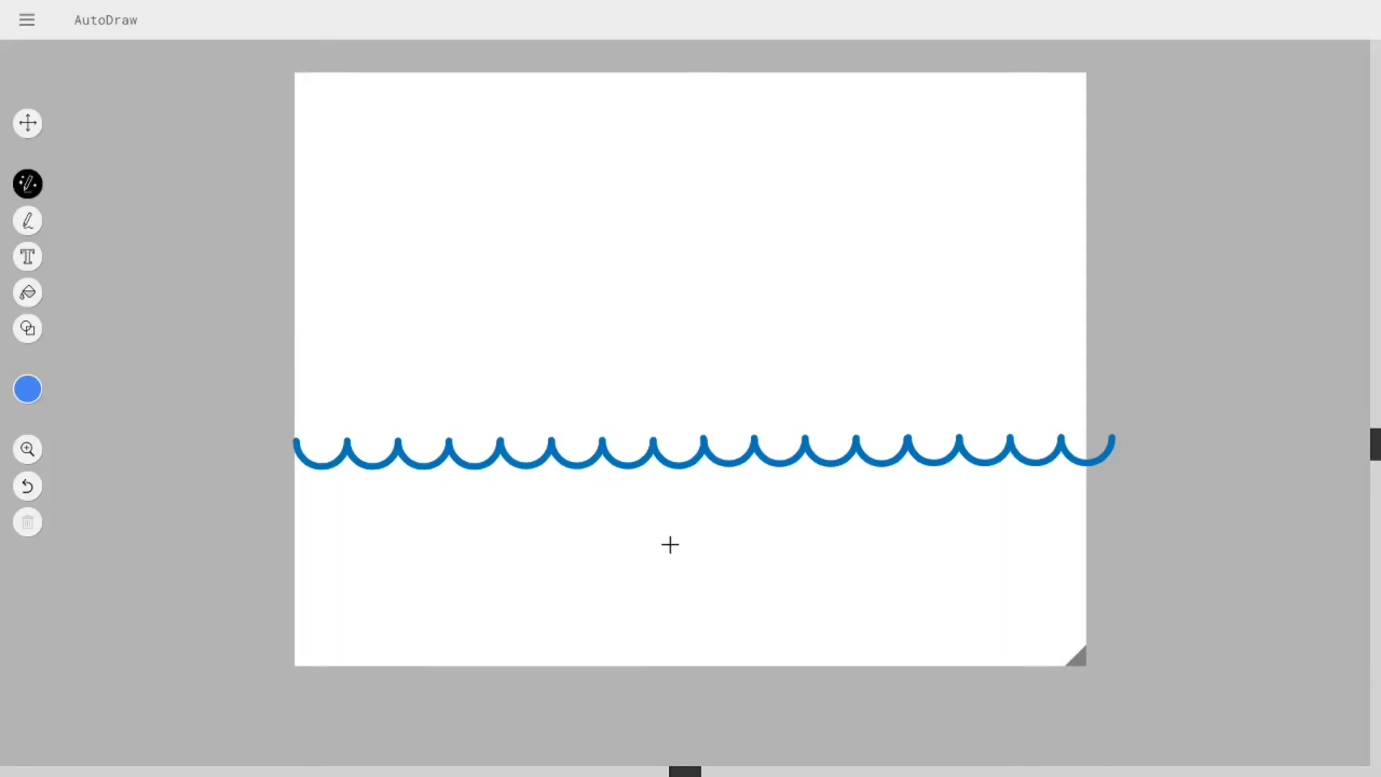
mouse_move(671, 544)
left_mouse_down()
mouse_move(608, 562)
mouse_move(626, 579)
mouse_move(653, 573)
mouse_move(687, 516)
mouse_move(666, 568)
left_mouse_up()
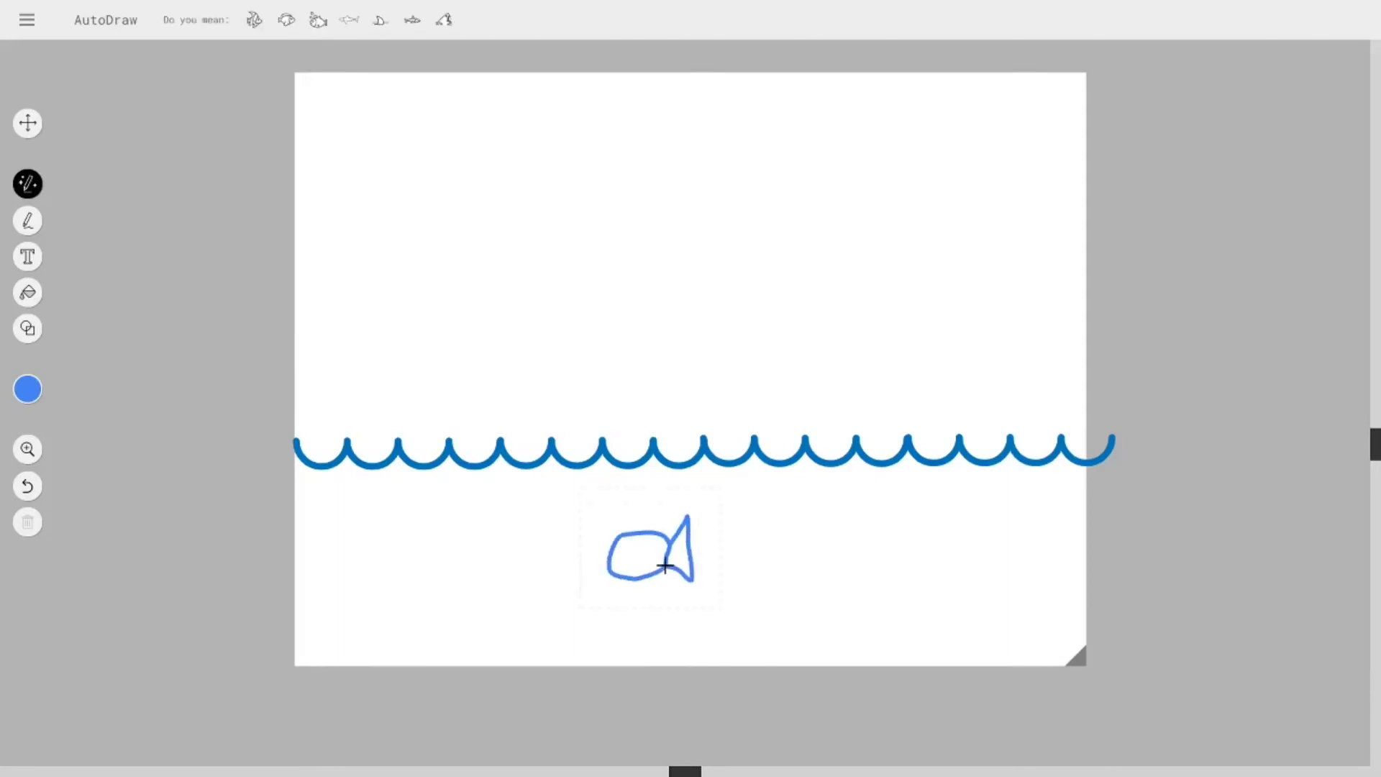
left_click(314, 24)
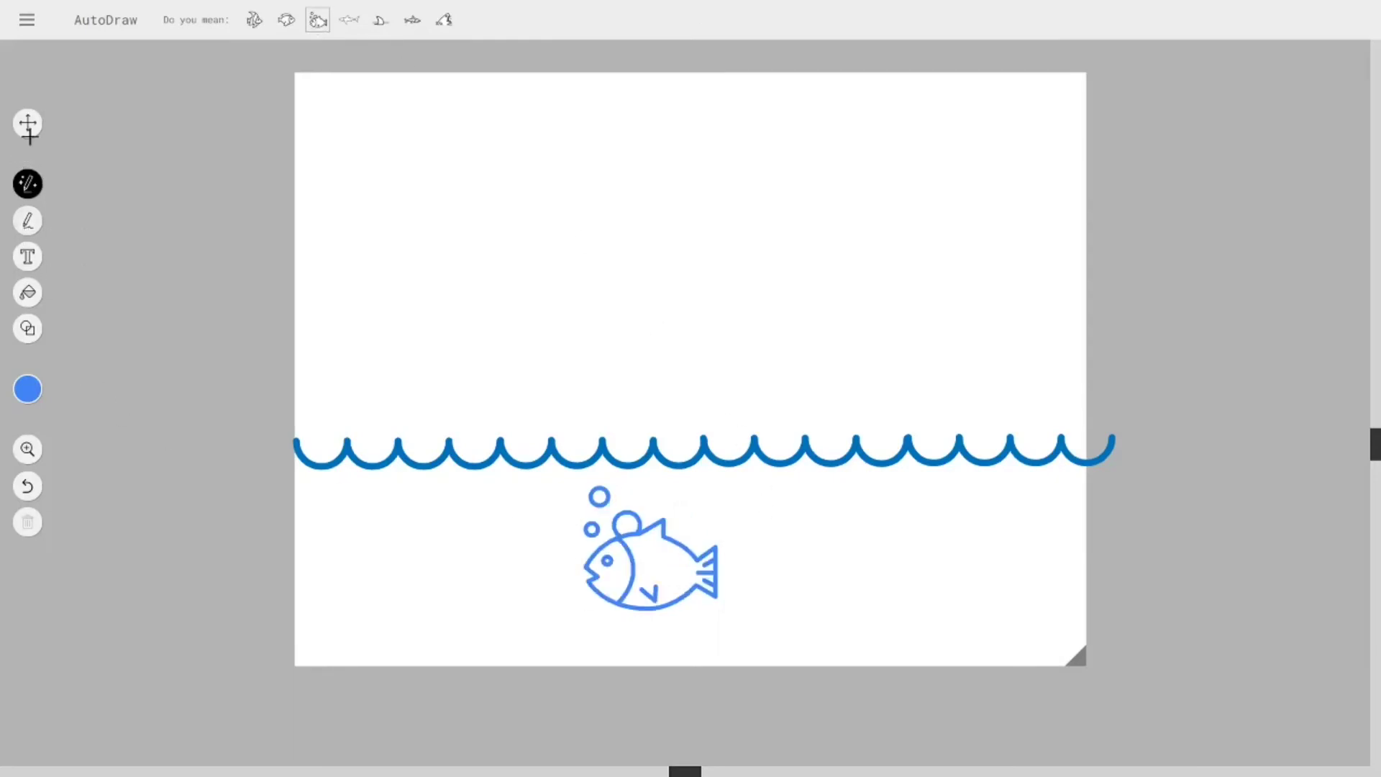
- Move the bubbled fish to the right under the waves and shrink it
left_click(27, 123)
left_click(663, 568)
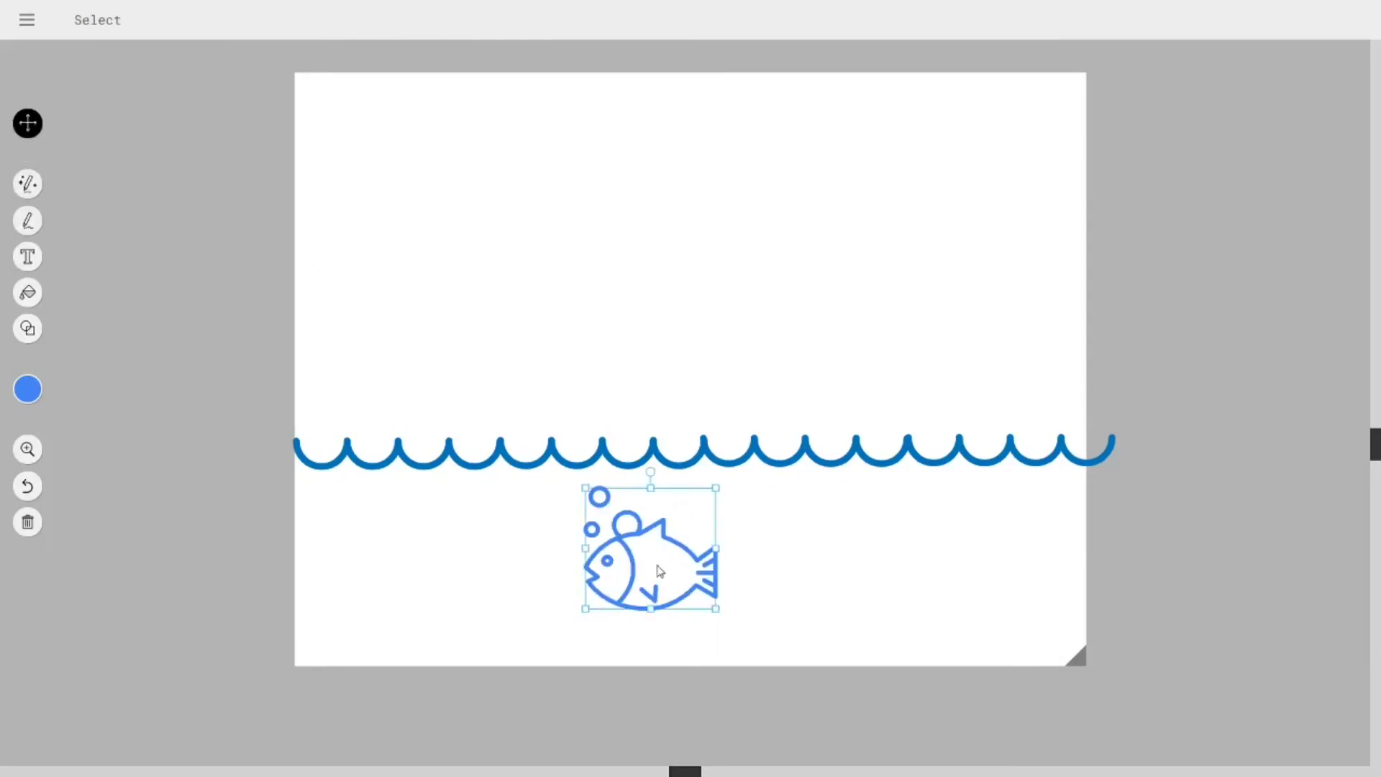
left_click_drag(663, 571, 944, 583)
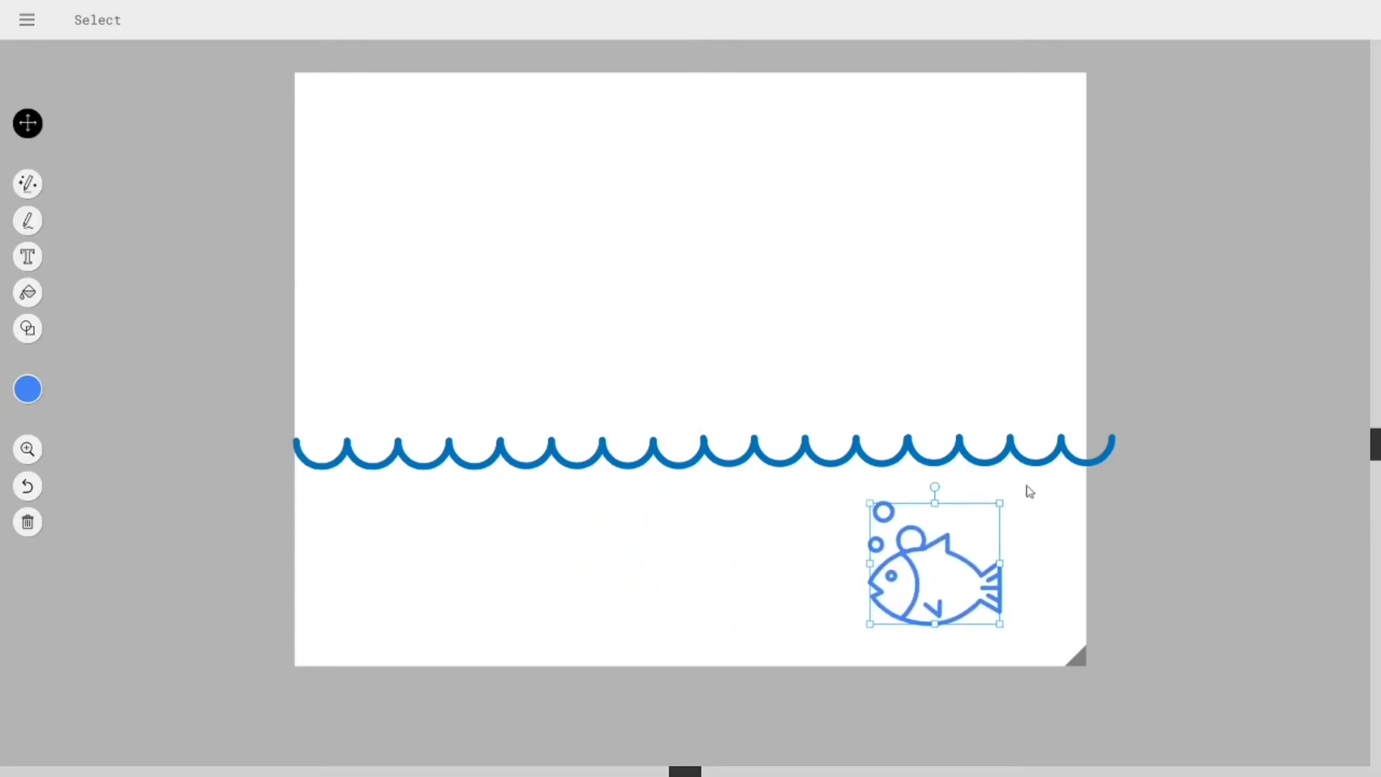
left_click_drag(1002, 513, 972, 538)
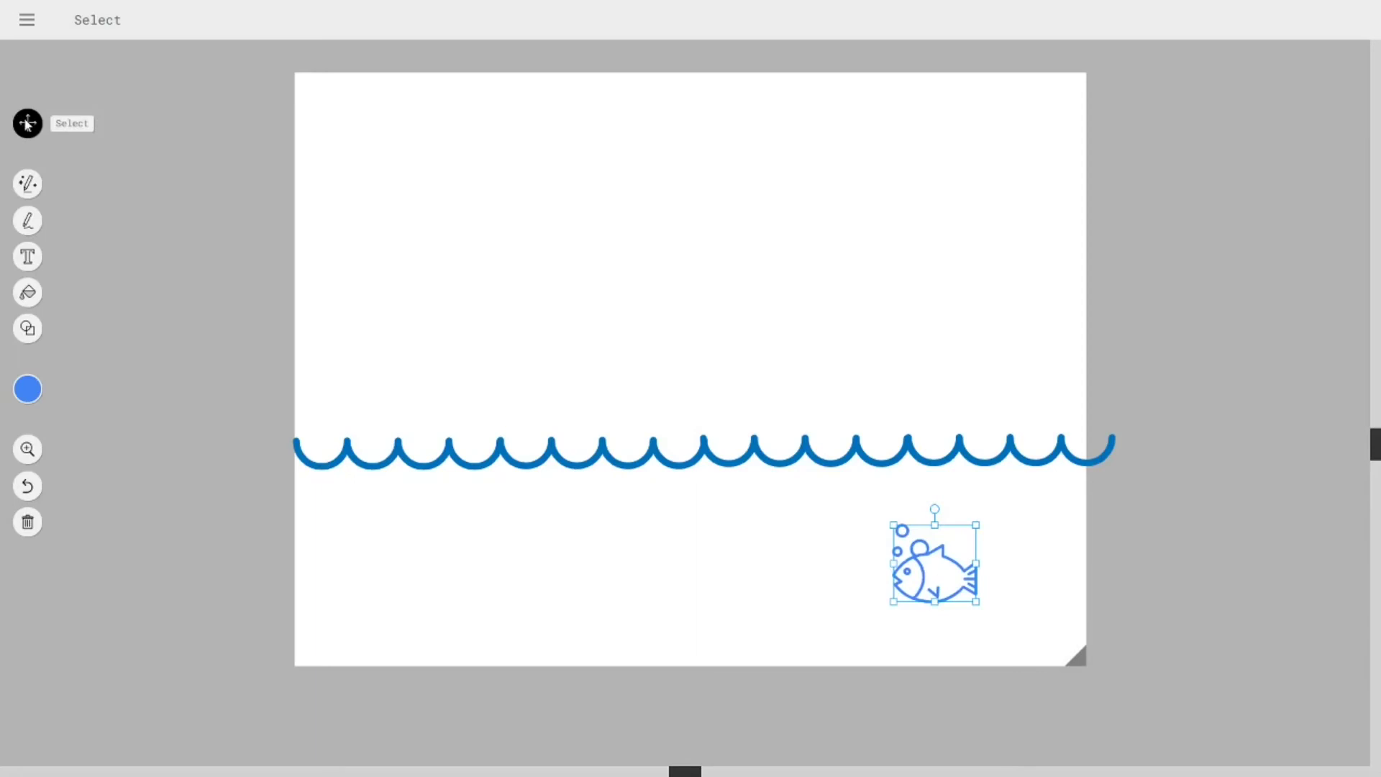
- Sketch another fish at the lower left and replace it with a clip-art fish
left_click(27, 184)
mouse_move(437, 560)
left_mouse_down()
mouse_move(450, 614)
mouse_move(497, 543)
mouse_move(468, 604)
mouse_move(456, 591)
left_mouse_up()
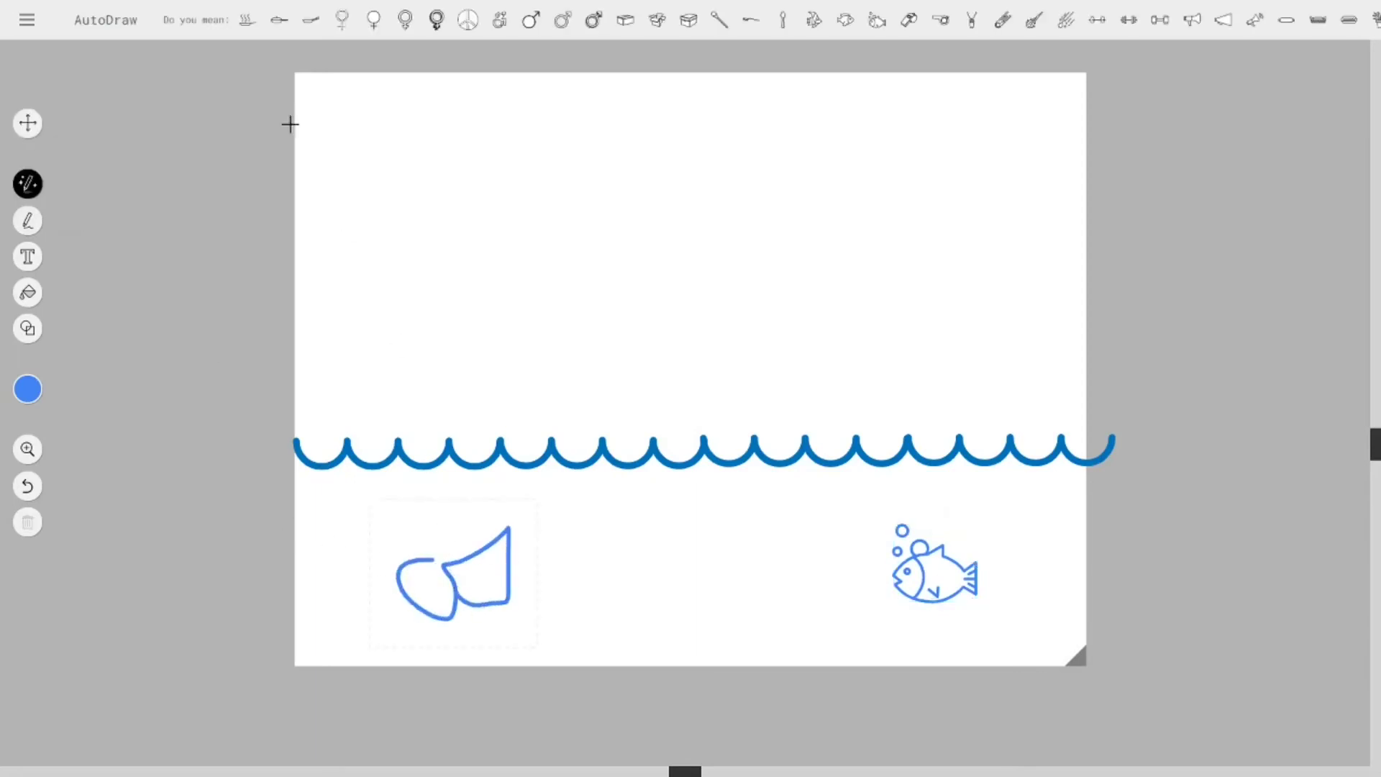
left_click(845, 20)
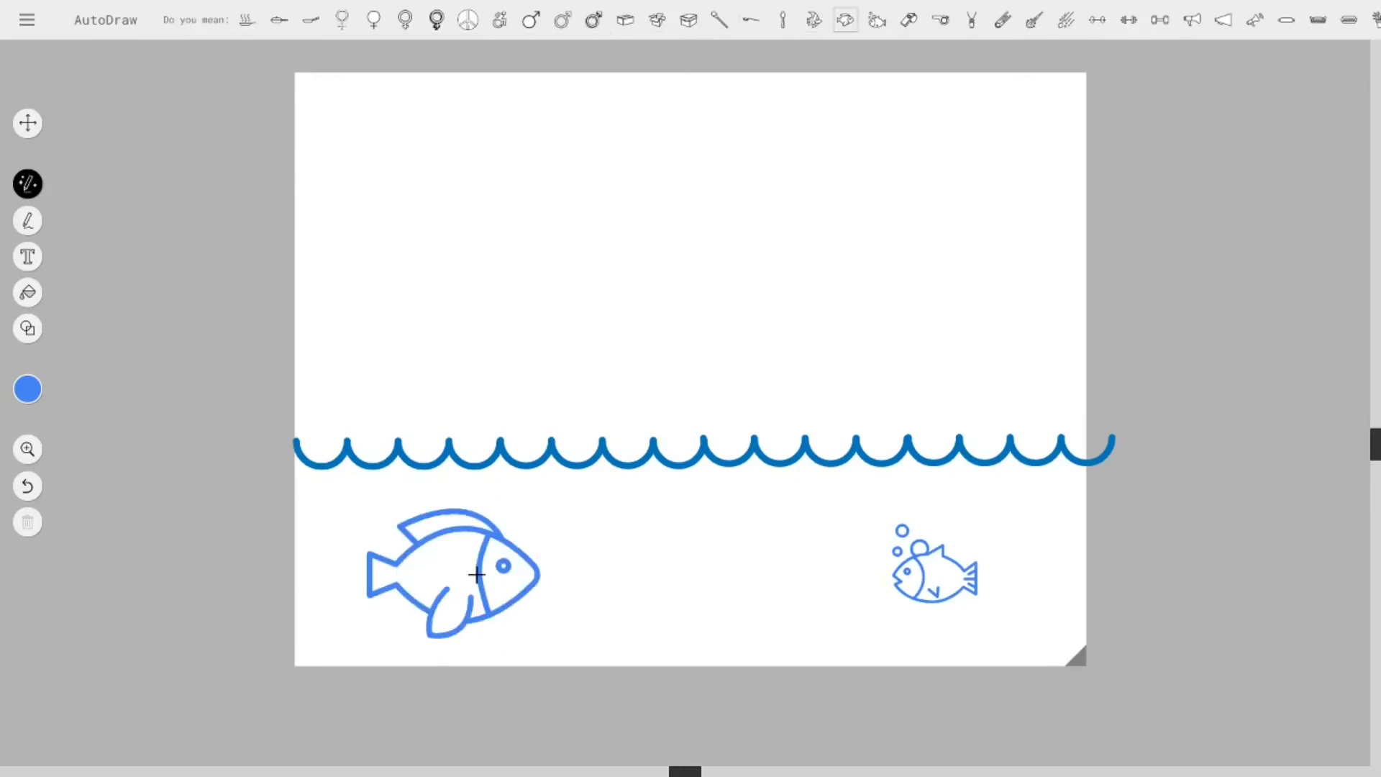
- Shrink the large fish and place it just under the waves mid-page
left_click(27, 123)
left_click(428, 580)
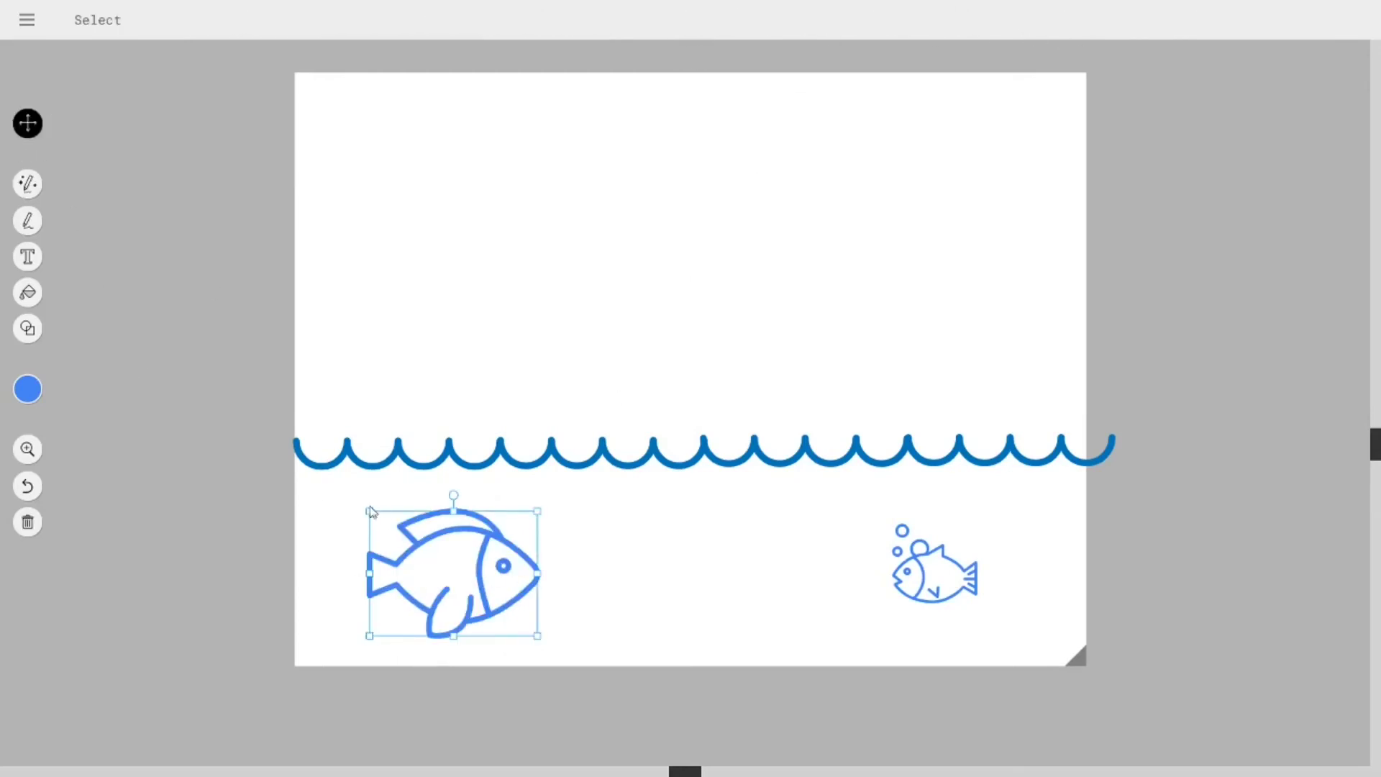
left_click_drag(370, 516, 404, 537)
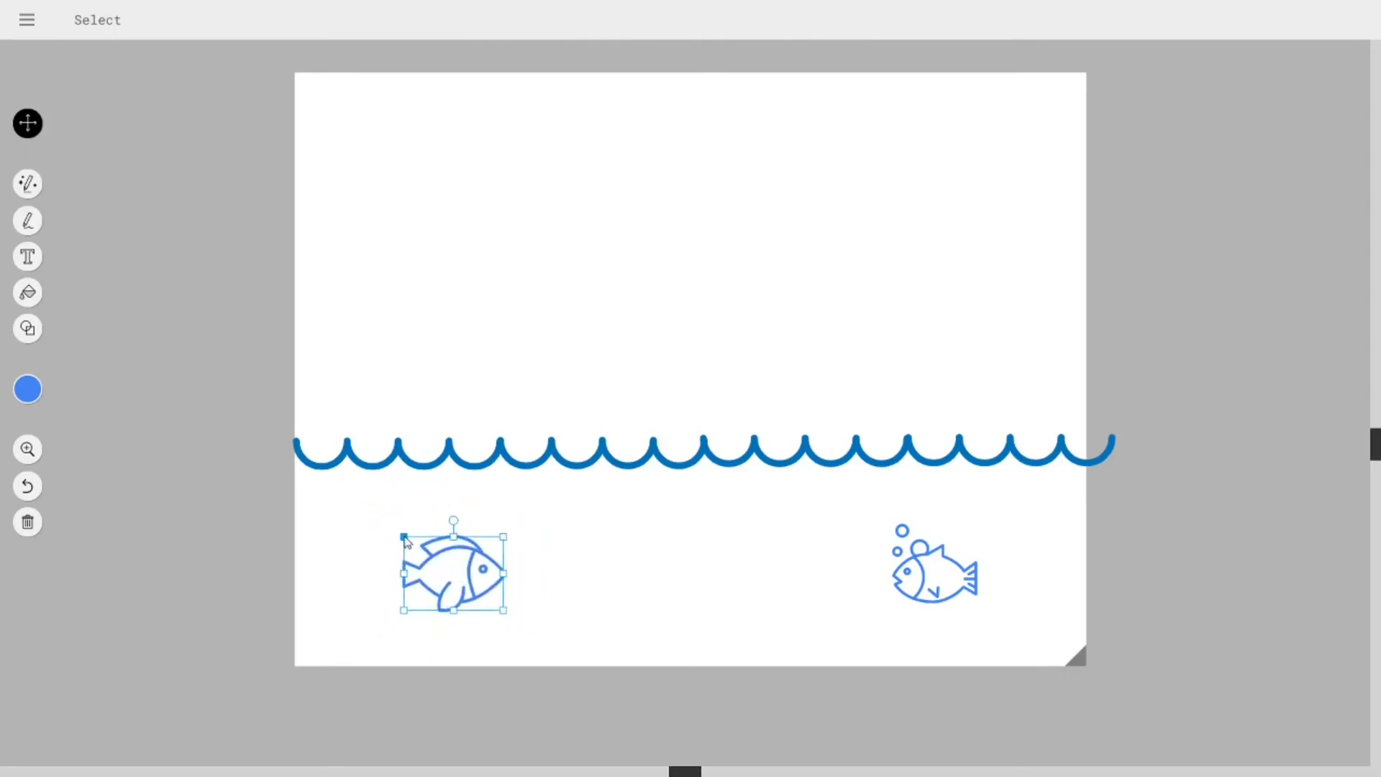
left_click_drag(462, 581, 433, 546)
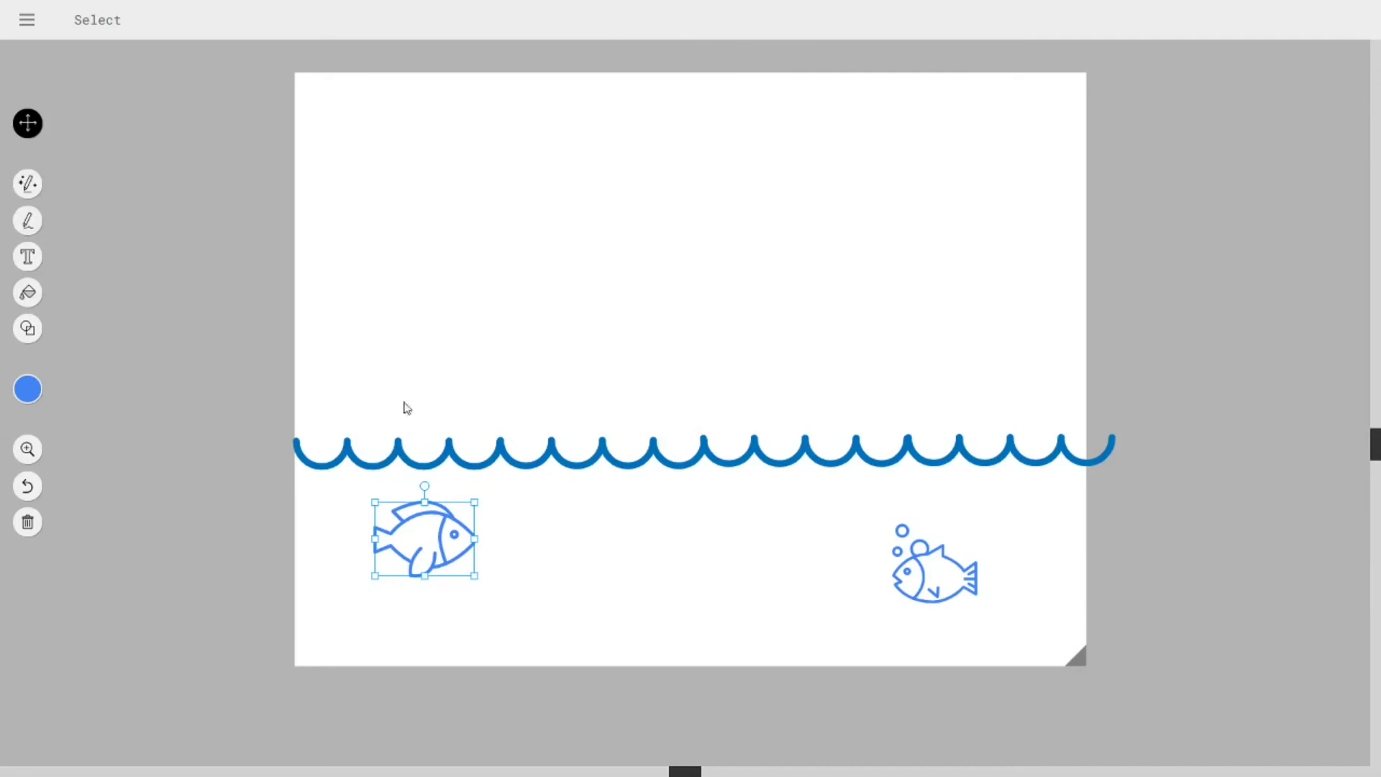
left_click_drag(933, 580, 999, 614)
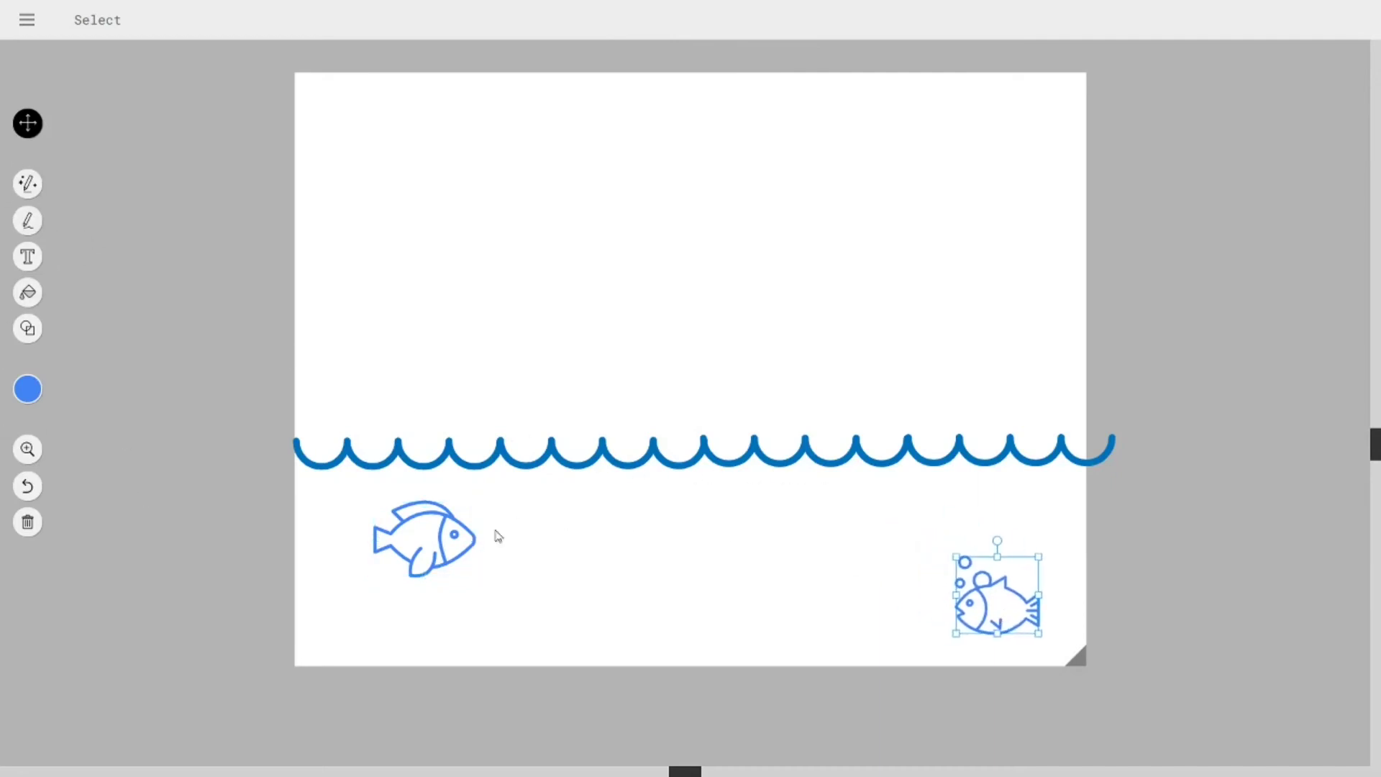
left_click_drag(452, 536, 376, 565)
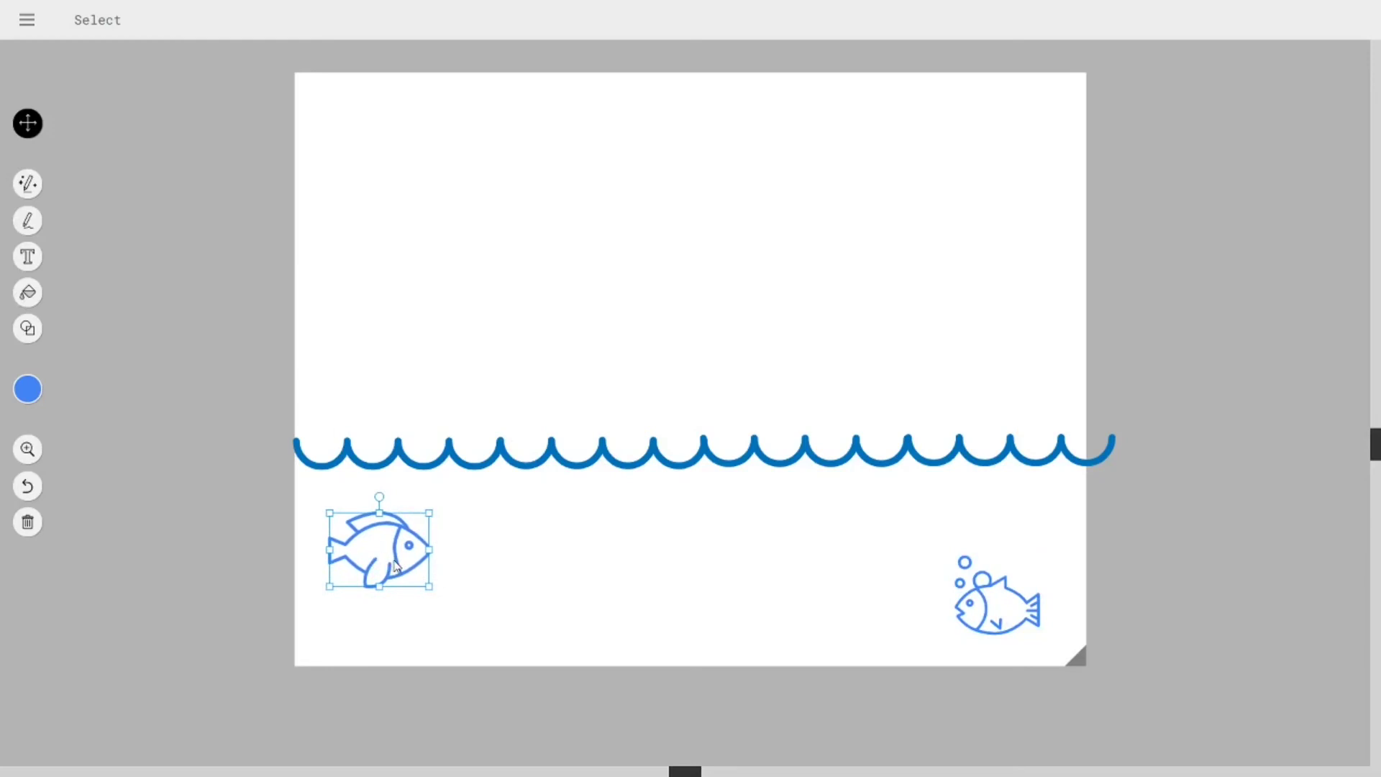
left_click_drag(399, 566, 686, 517)
- Copy the small bubbled fish and move the duplicate to the lower left
left_click(1026, 626)
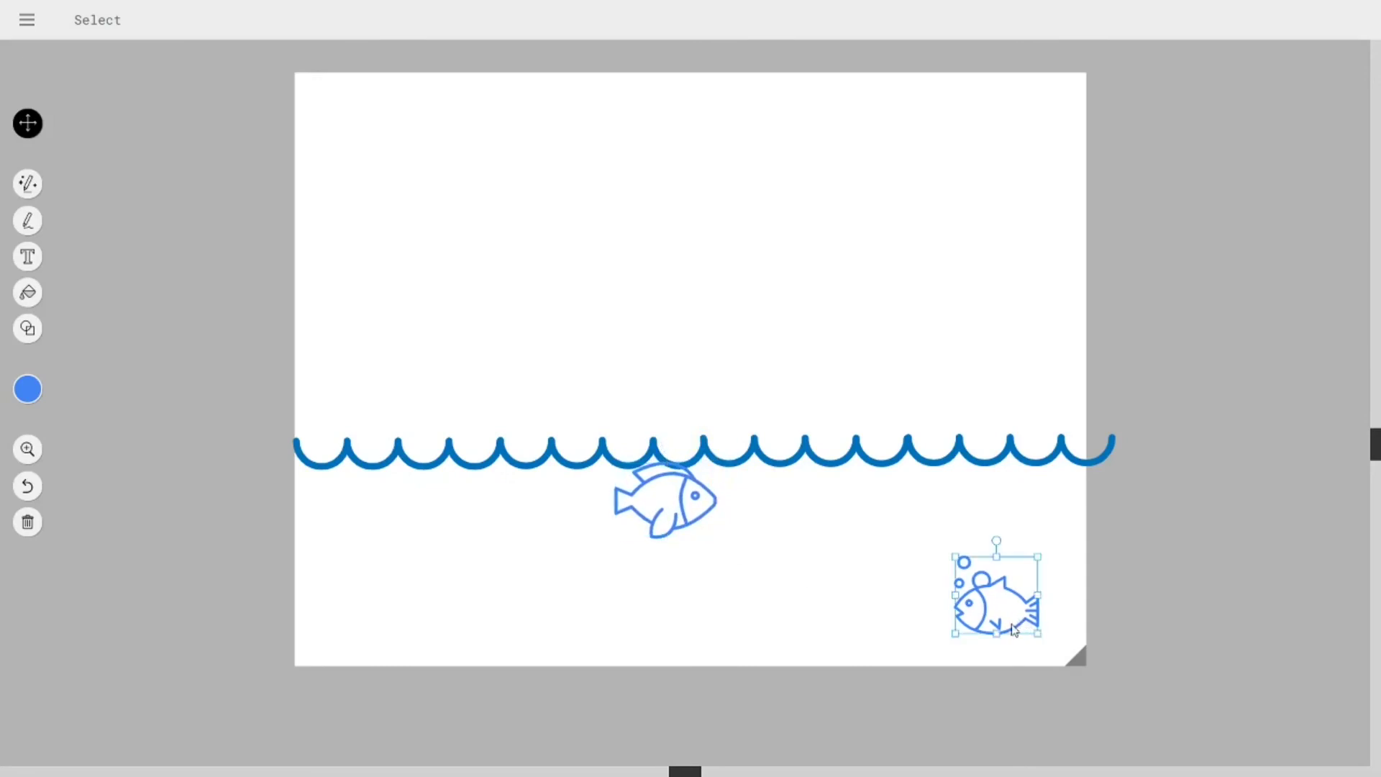
key("ctrl+c")
key("ctrl+v")
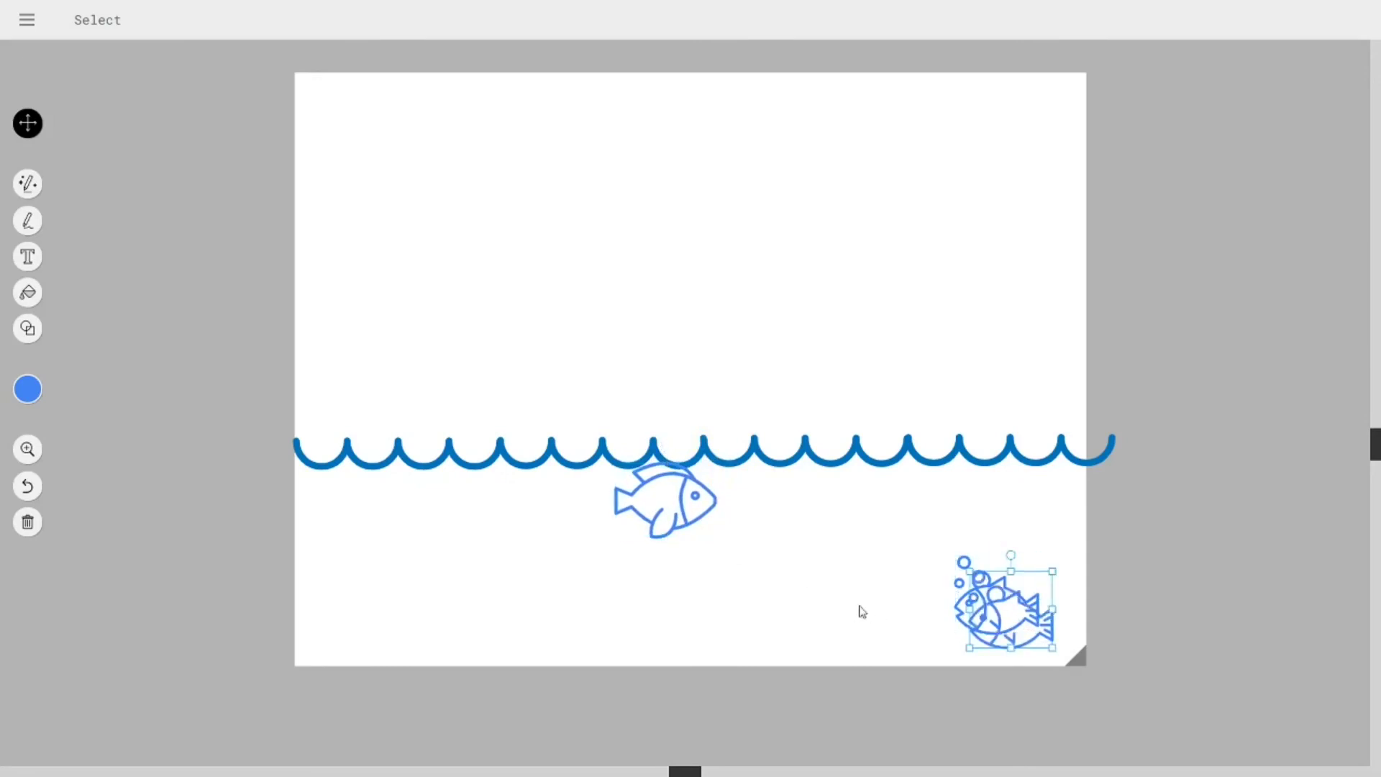
left_click_drag(1010, 628, 366, 569)
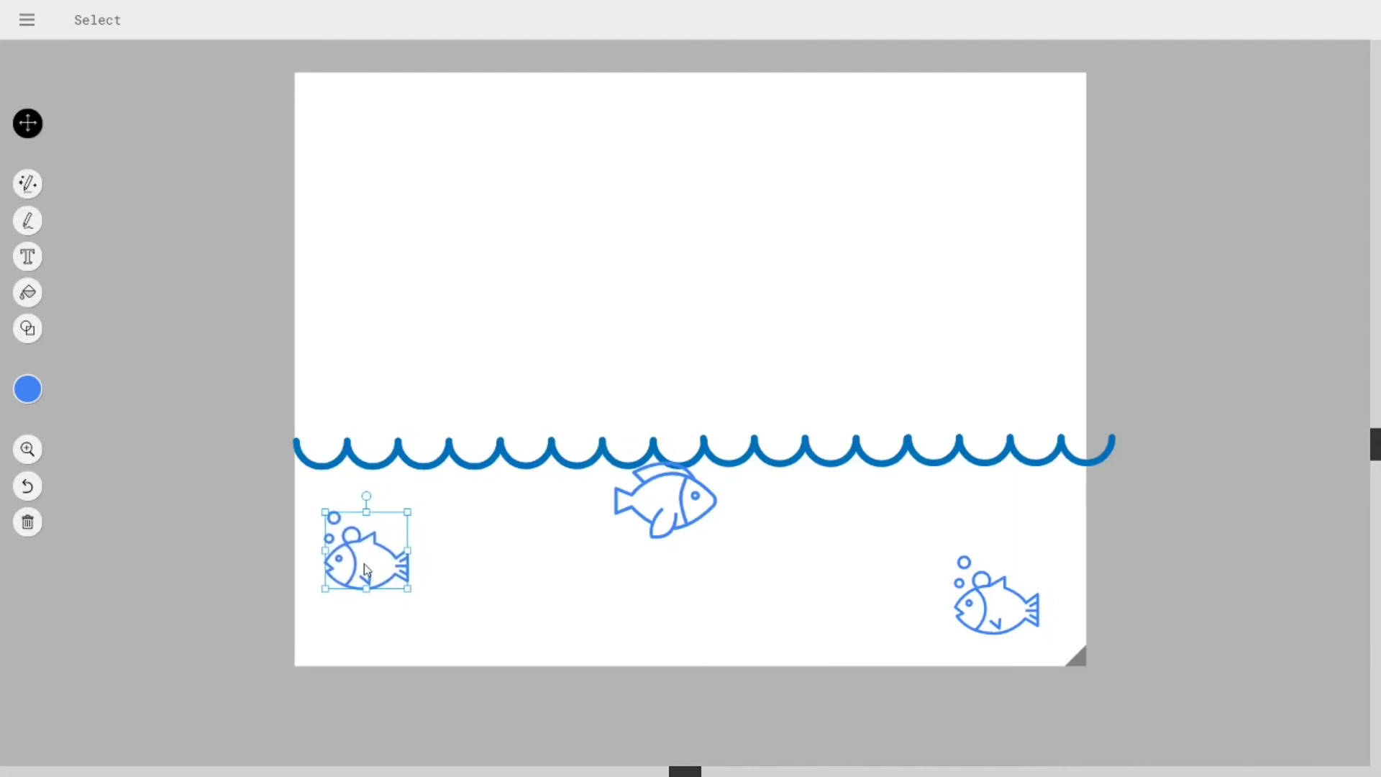
left_click(27, 220)
- Replace a blue bottom stroke with a brown riverbed line across the page bottom
left_click_drag(292, 655, 692, 646)
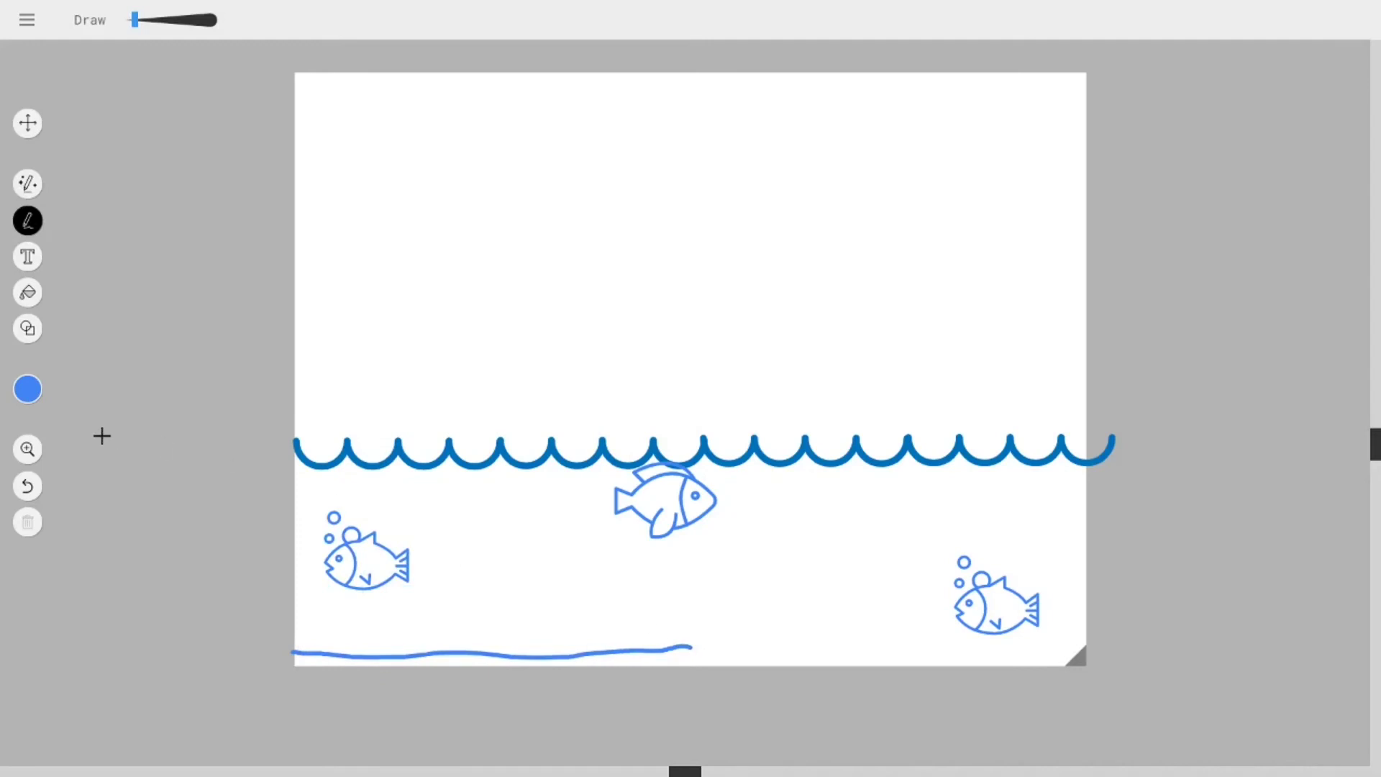
left_click(28, 485)
left_click(20, 388)
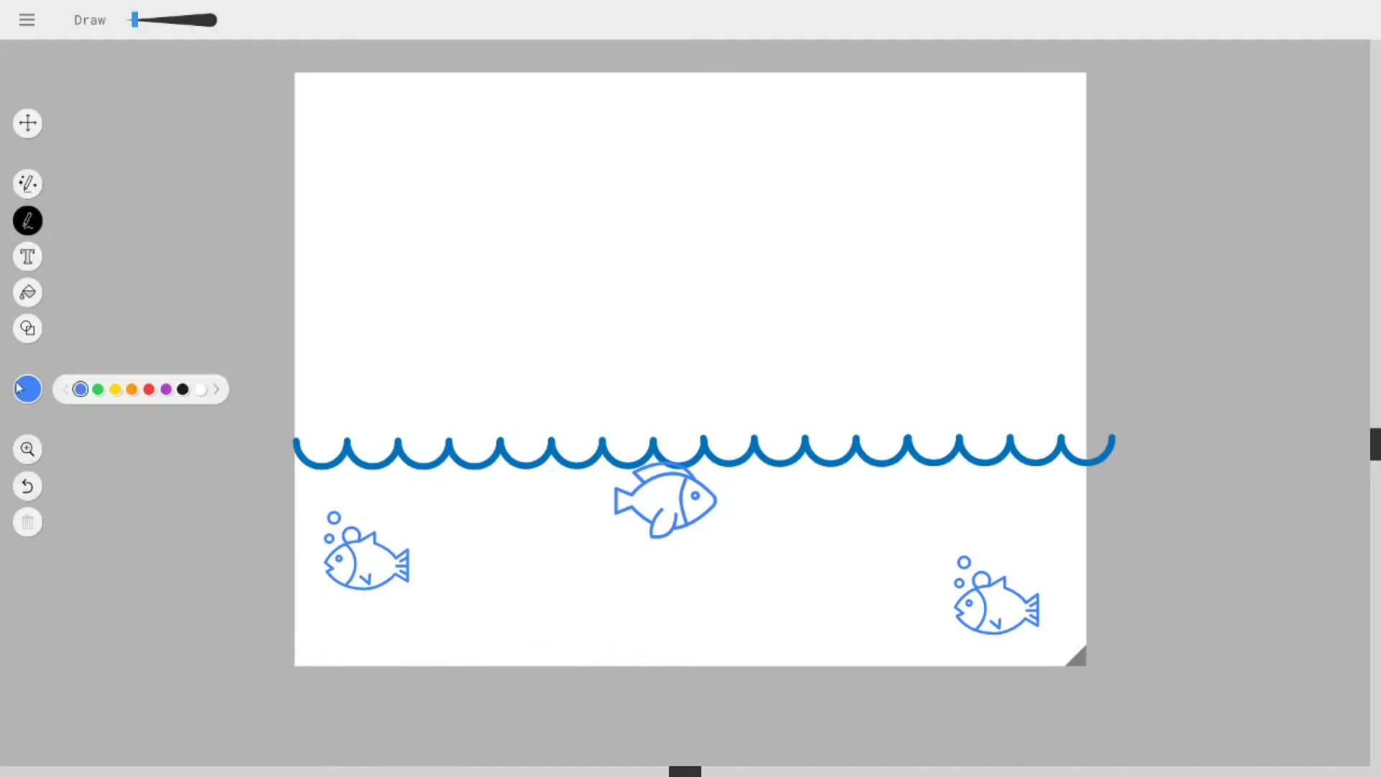
left_click(218, 390)
left_click(148, 390)
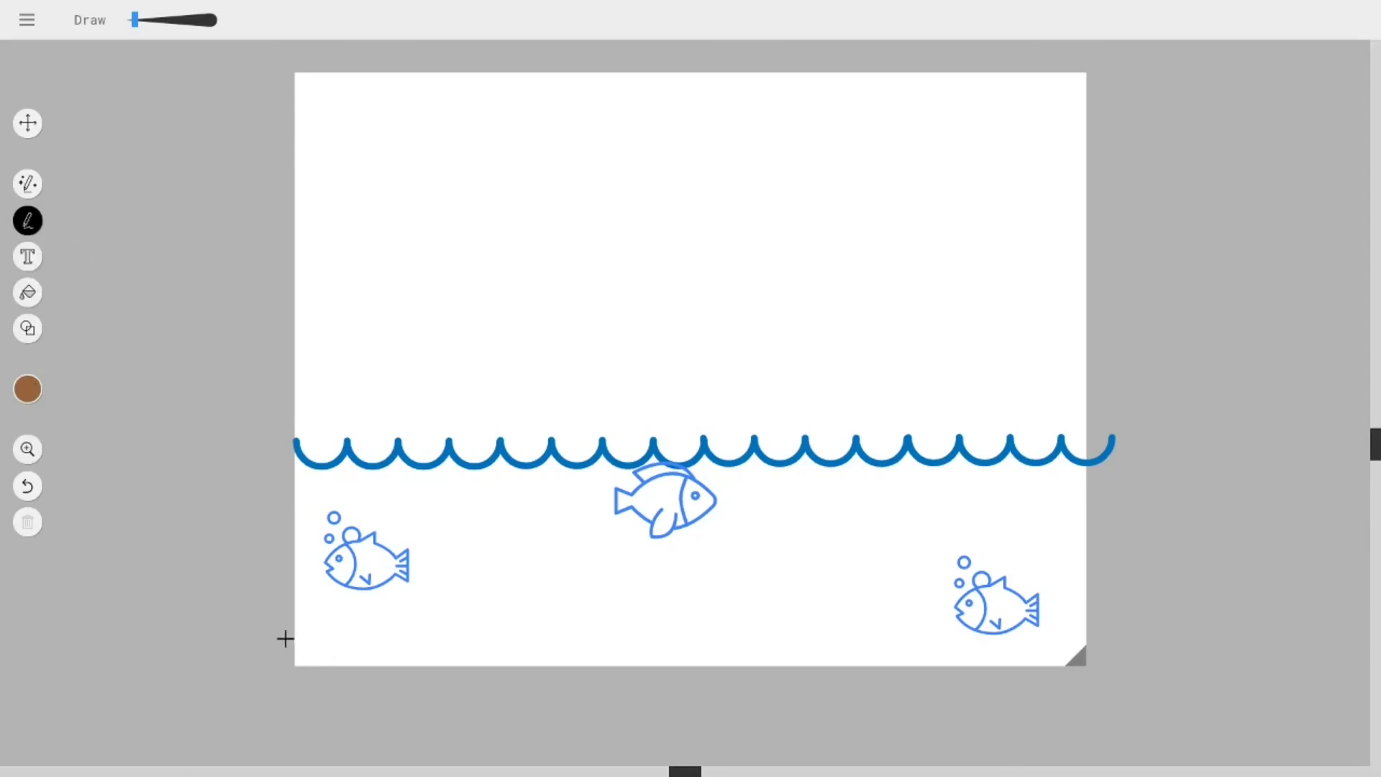
mouse_move(294, 652)
left_mouse_down()
mouse_move(610, 656)
mouse_move(884, 639)
mouse_move(1073, 654)
left_mouse_up()
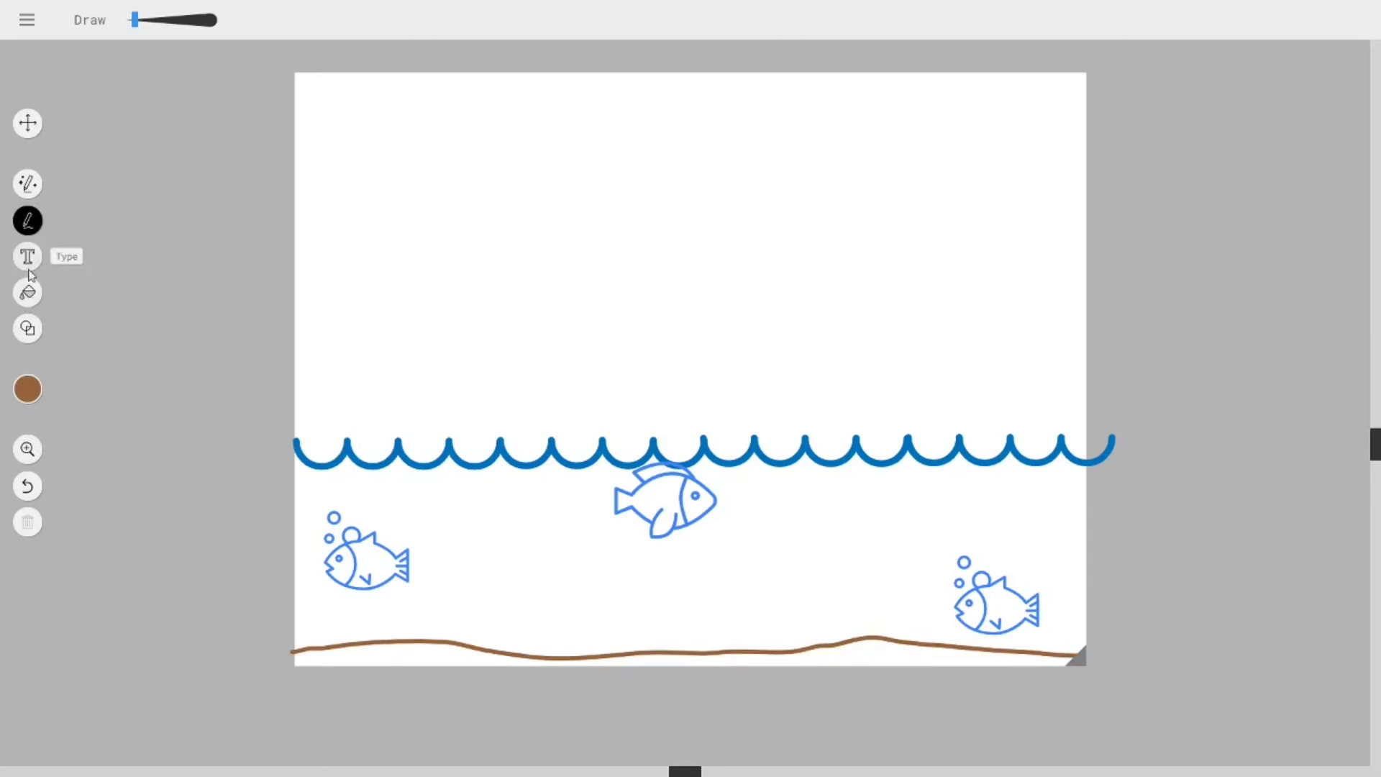
- Try filling the area under the riverbed brown, then undo the fill
left_click(28, 292)
left_click(385, 659)
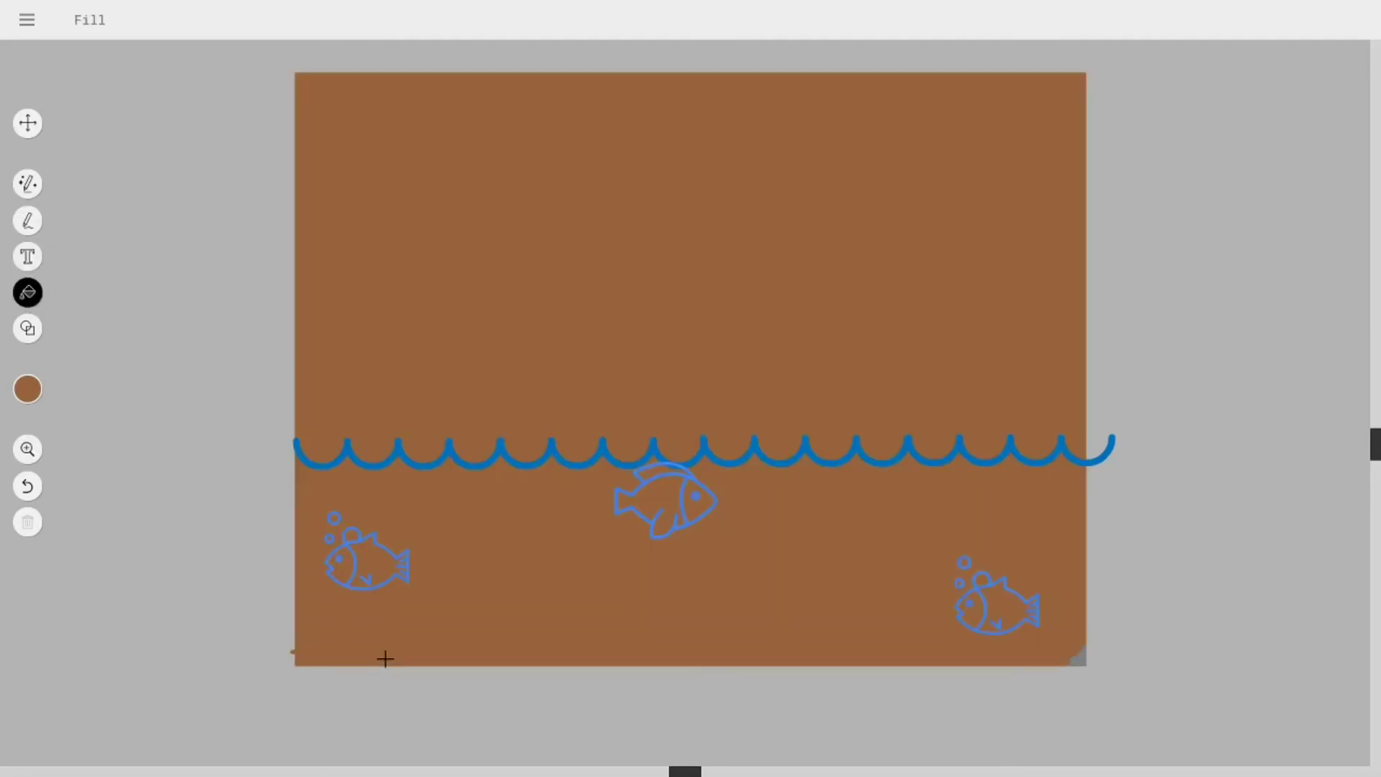
left_click(27, 485)
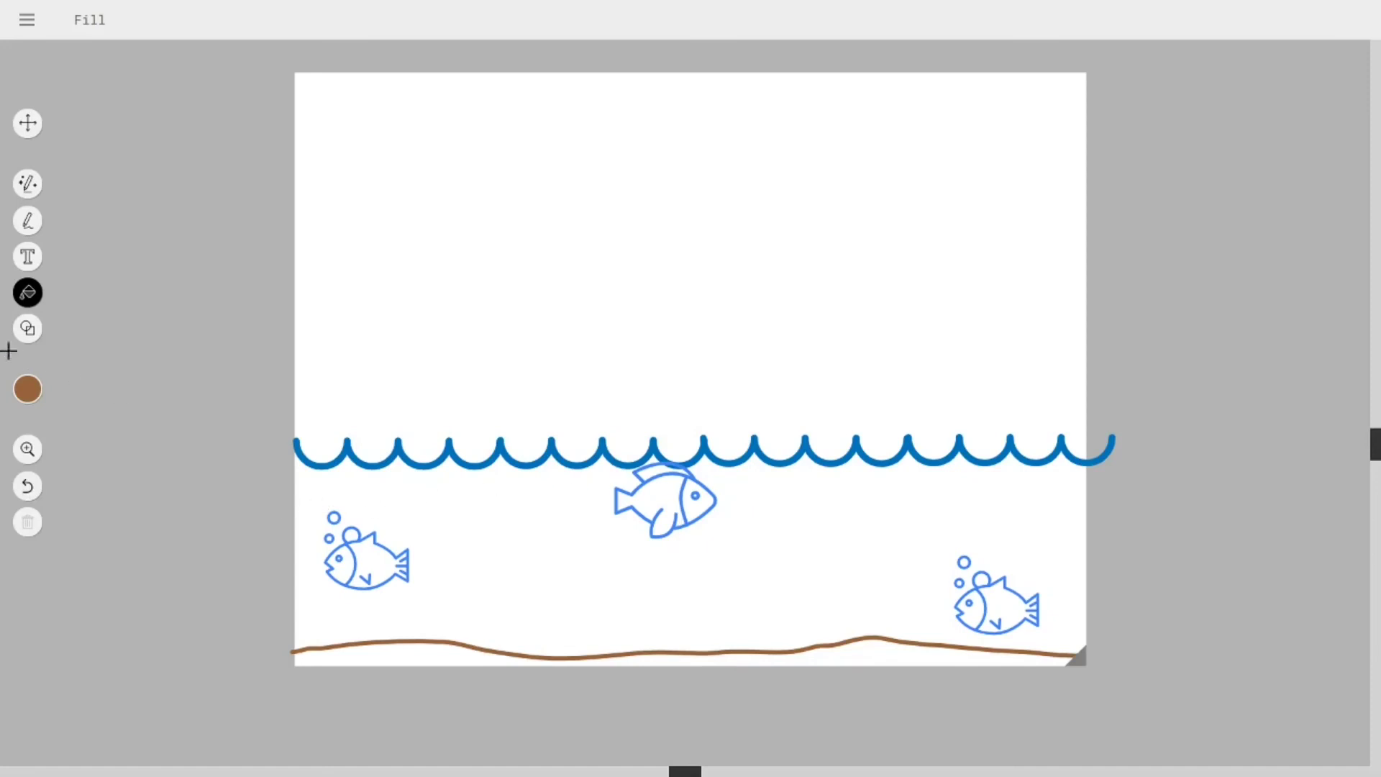
left_click(27, 183)
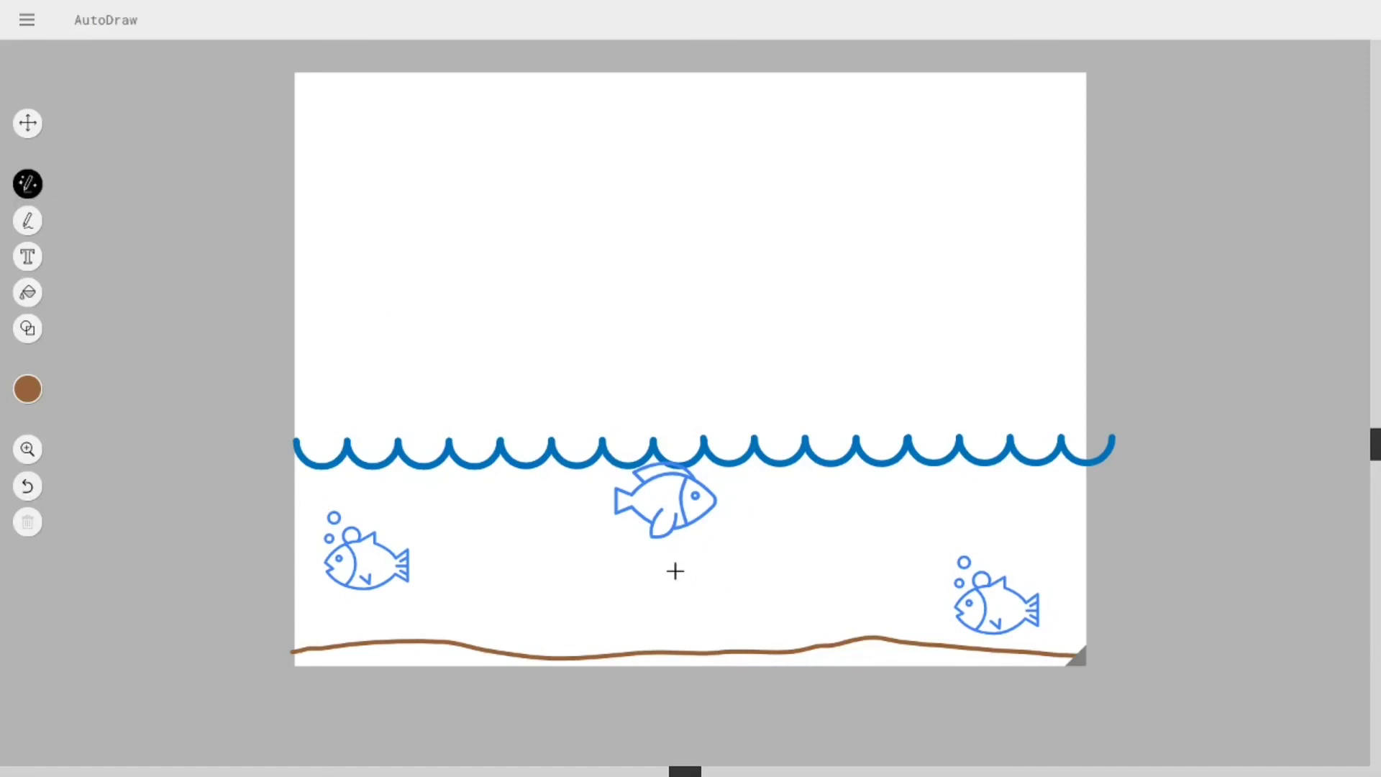
- Sketch a black tyre on the riverbed and swap in the suggested puck icon
left_click(32, 392)
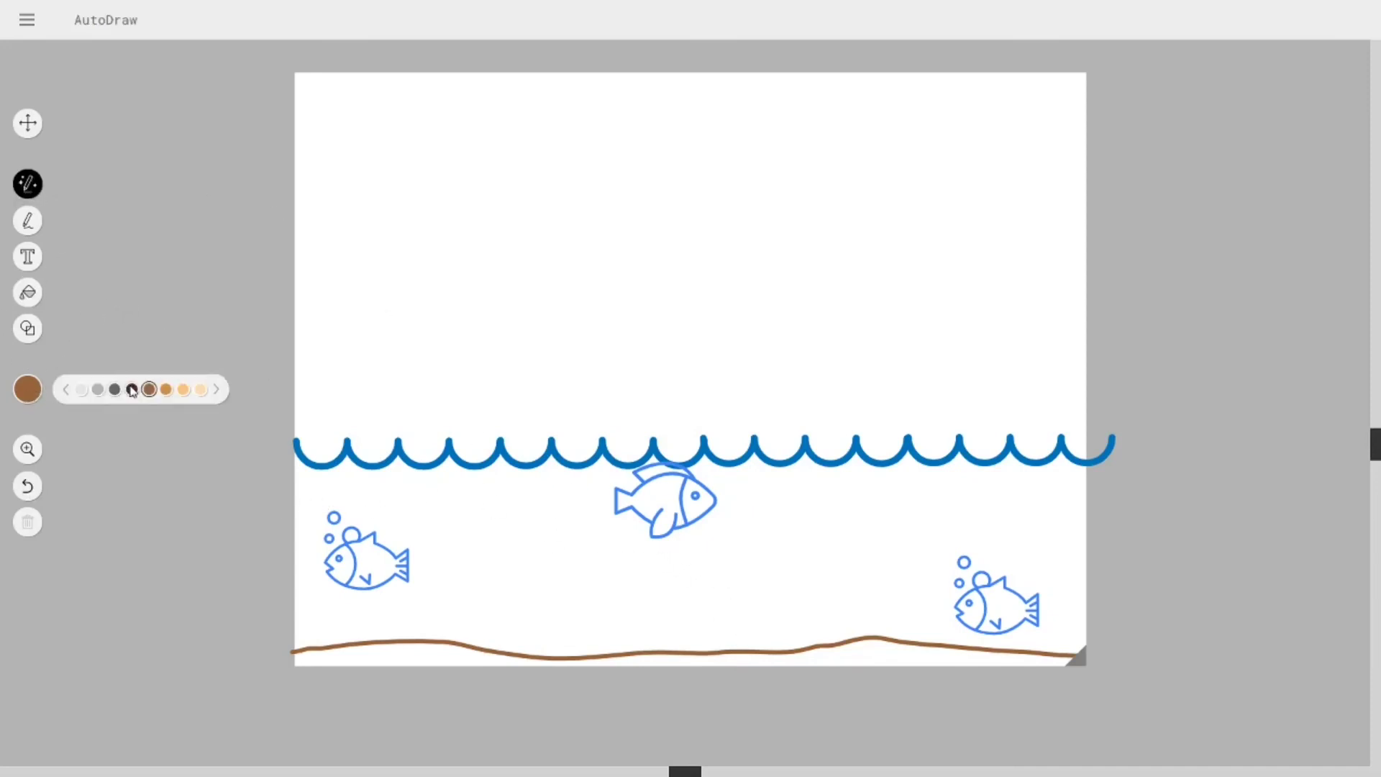
left_click(133, 391)
left_click(30, 389)
left_click(67, 390)
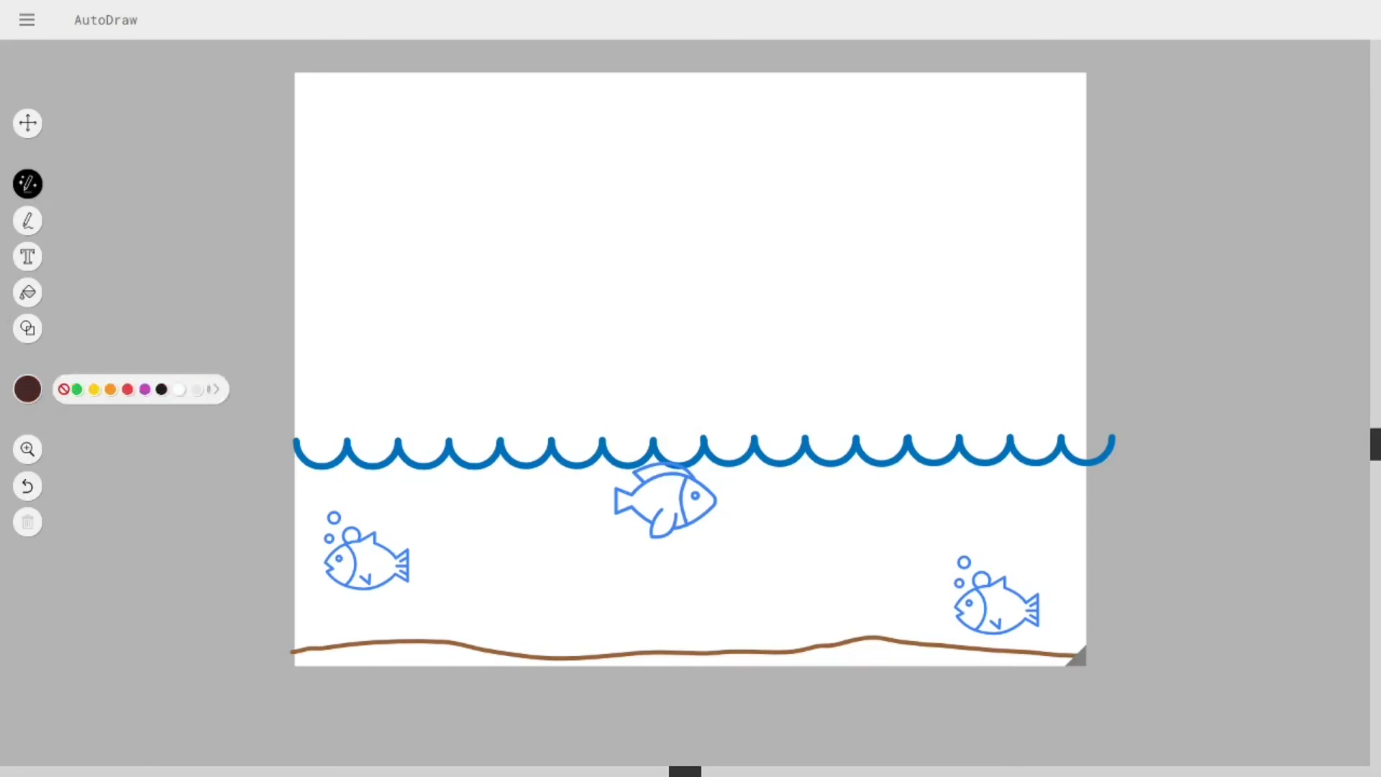
left_click(33, 395)
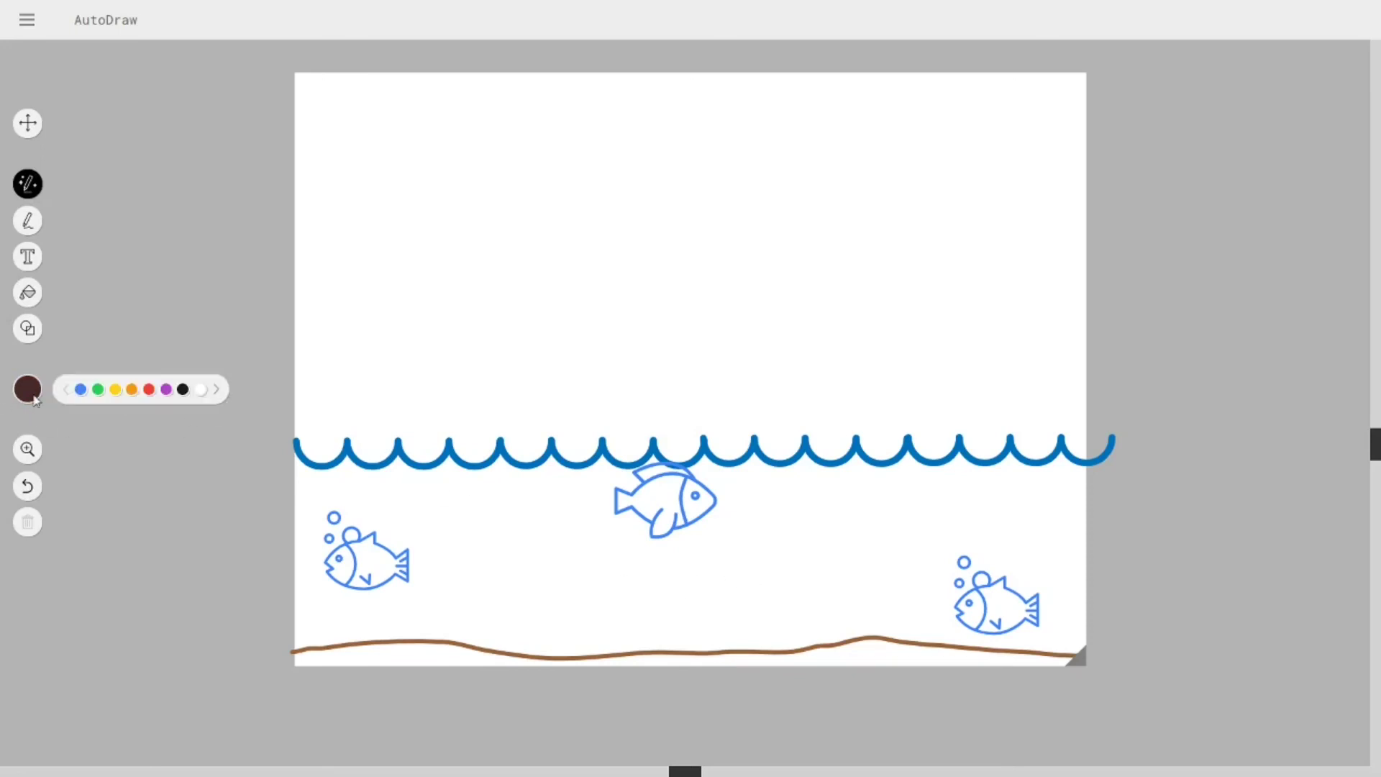
left_click(183, 390)
mouse_move(738, 576)
left_mouse_down()
mouse_move(678, 564)
mouse_move(576, 624)
mouse_move(752, 638)
mouse_move(727, 567)
mouse_move(651, 585)
mouse_move(709, 623)
mouse_move(679, 584)
left_mouse_up()
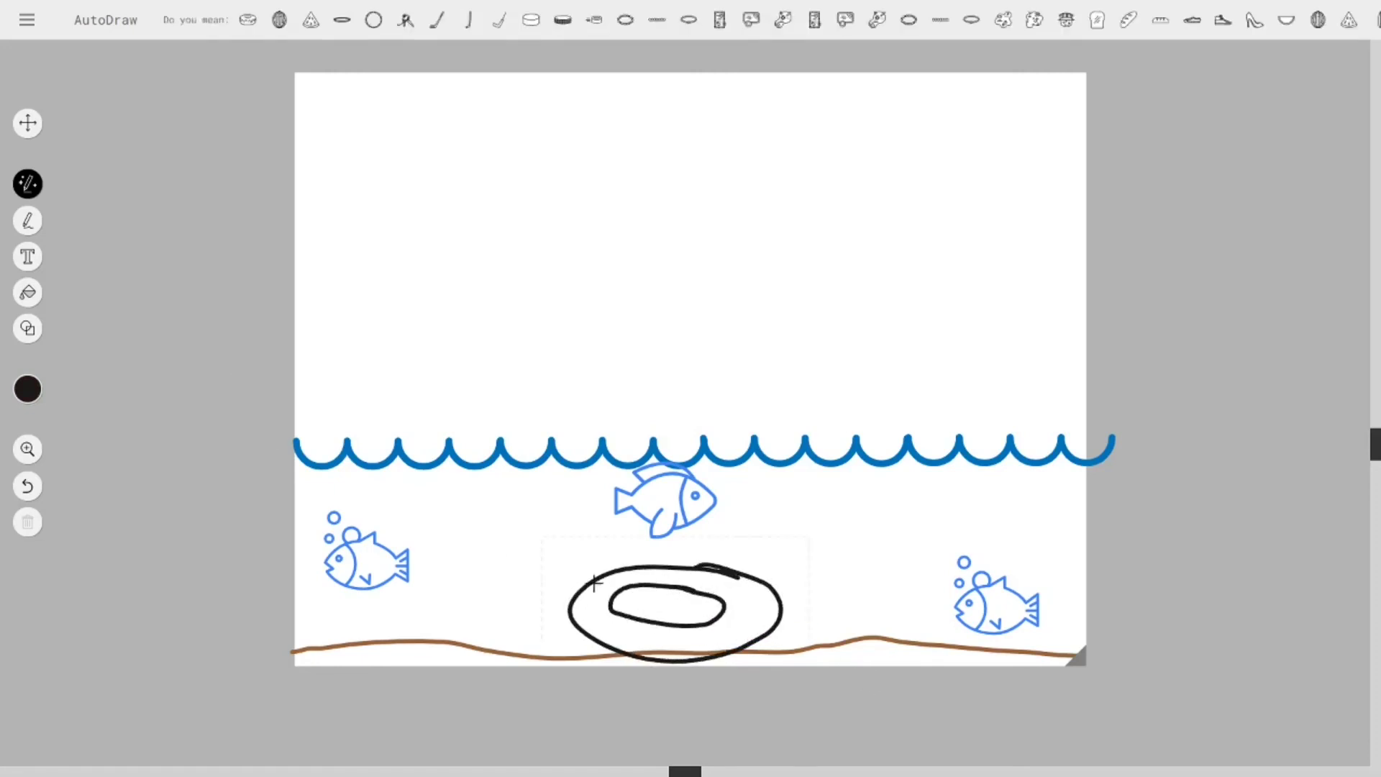
mouse_move(567, 600)
left_mouse_down()
mouse_move(570, 654)
mouse_move(589, 668)
mouse_move(765, 671)
mouse_move(779, 608)
left_mouse_up()
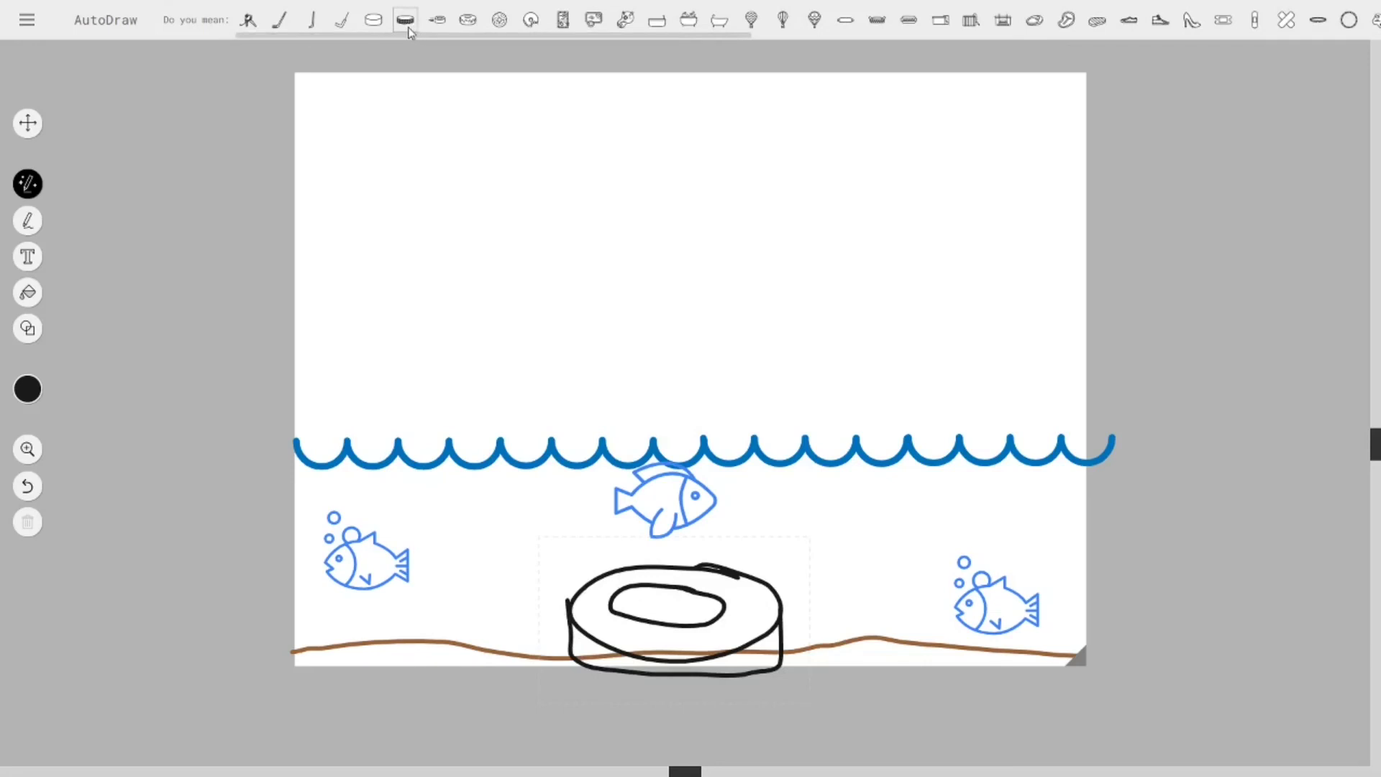
left_click(435, 21)
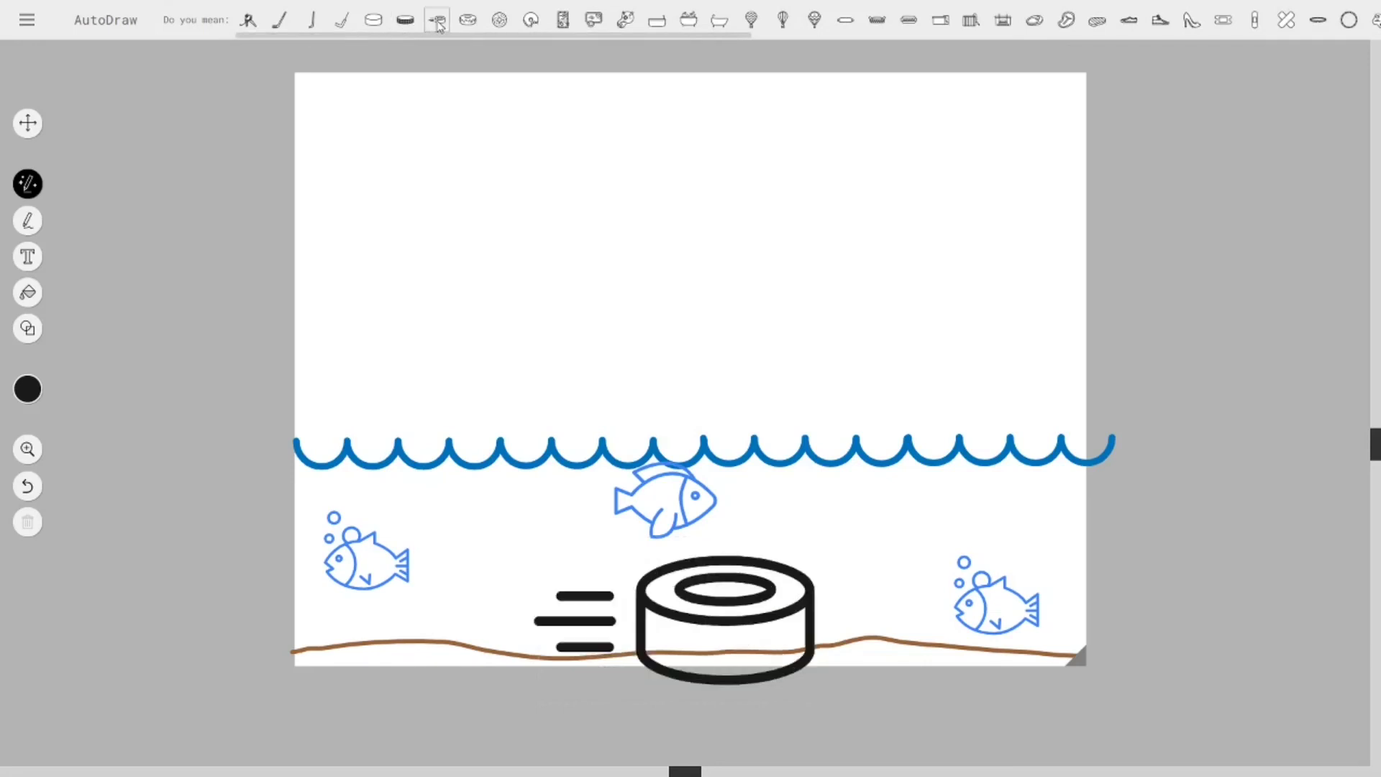
- Fill the tyre's side and hole black and its inner ring dark brown
left_click(686, 597)
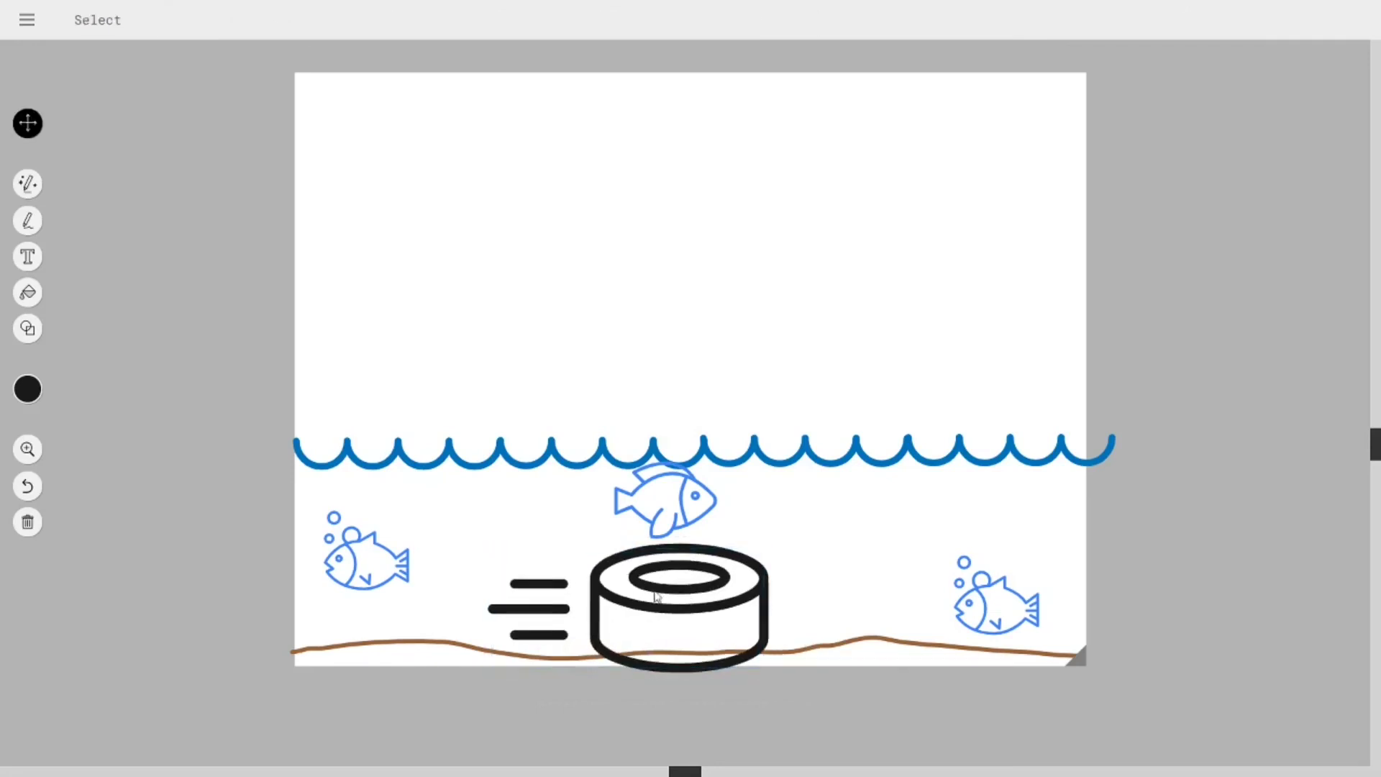
left_click(34, 294)
left_click(655, 628)
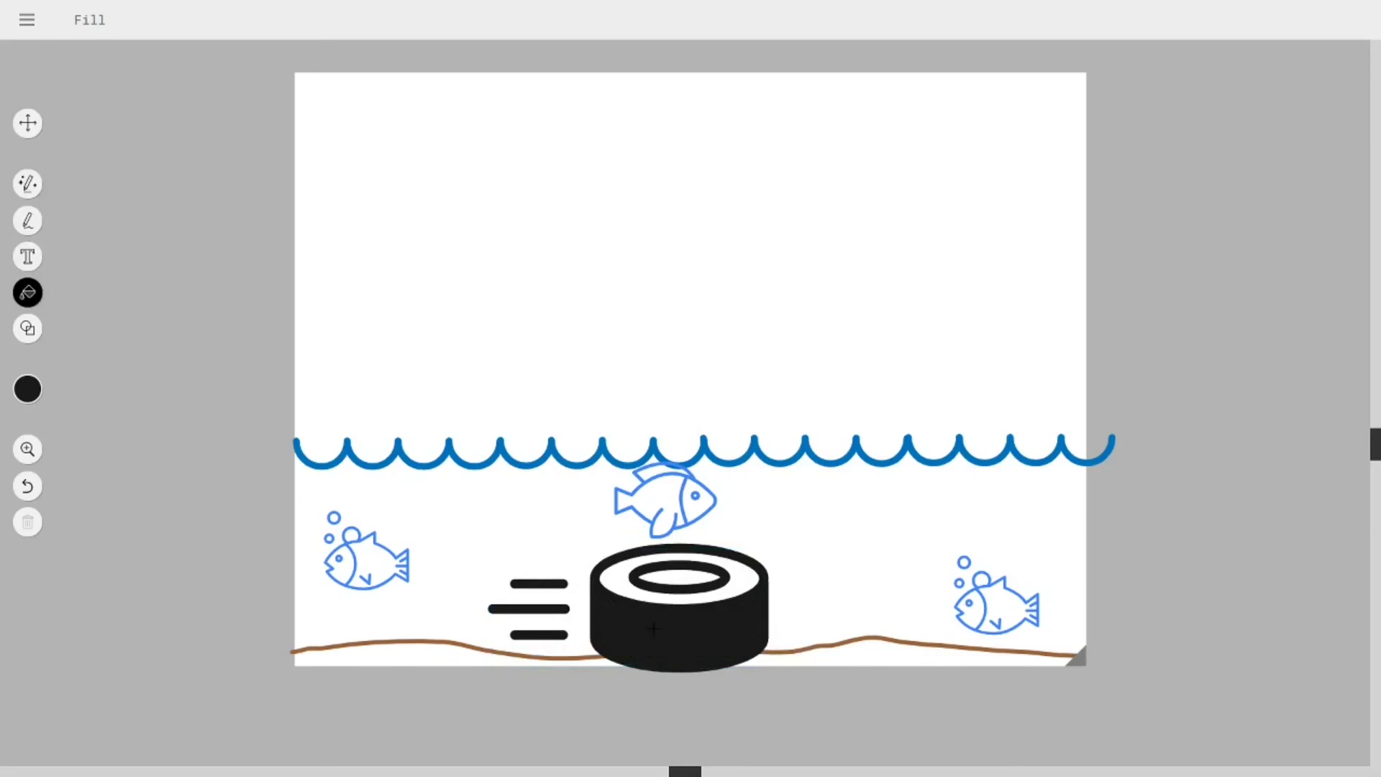
left_click(666, 579)
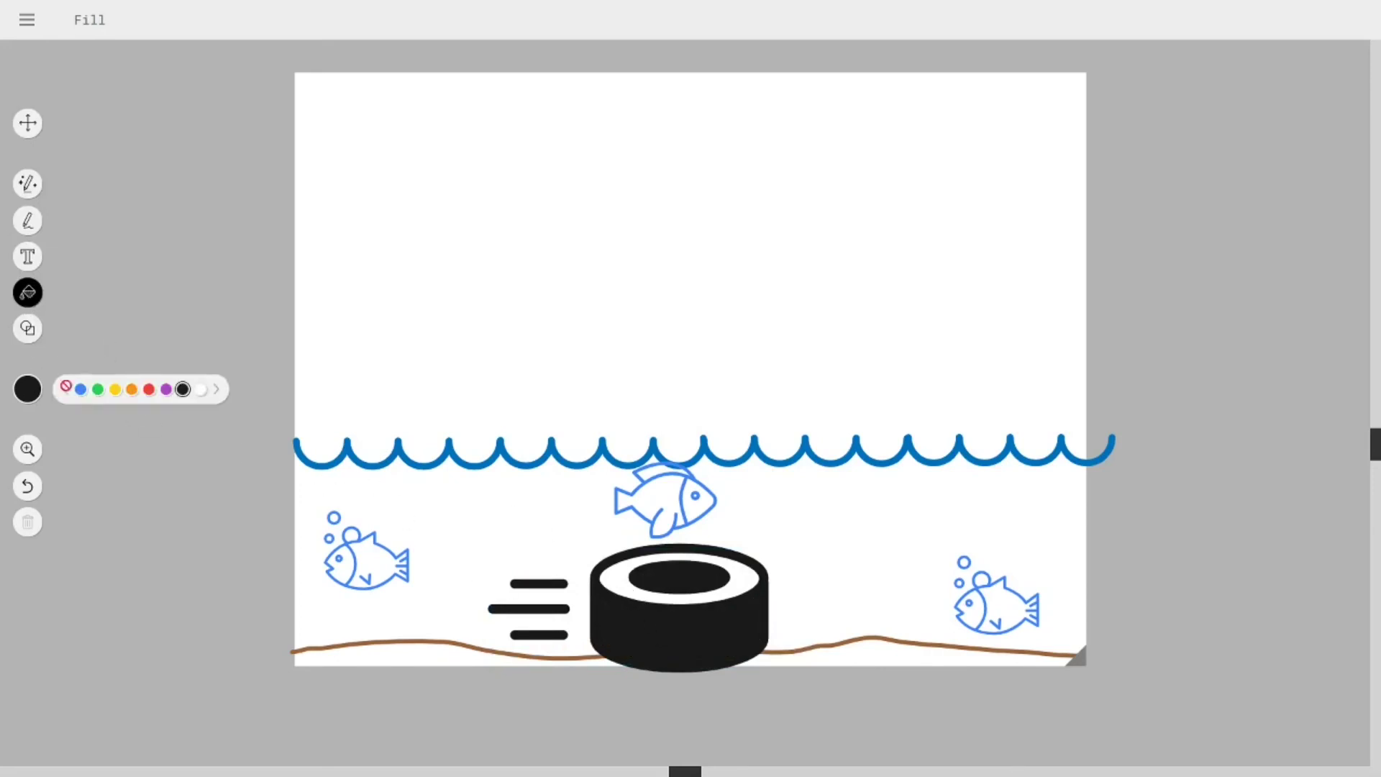
mouse_move(39, 383)
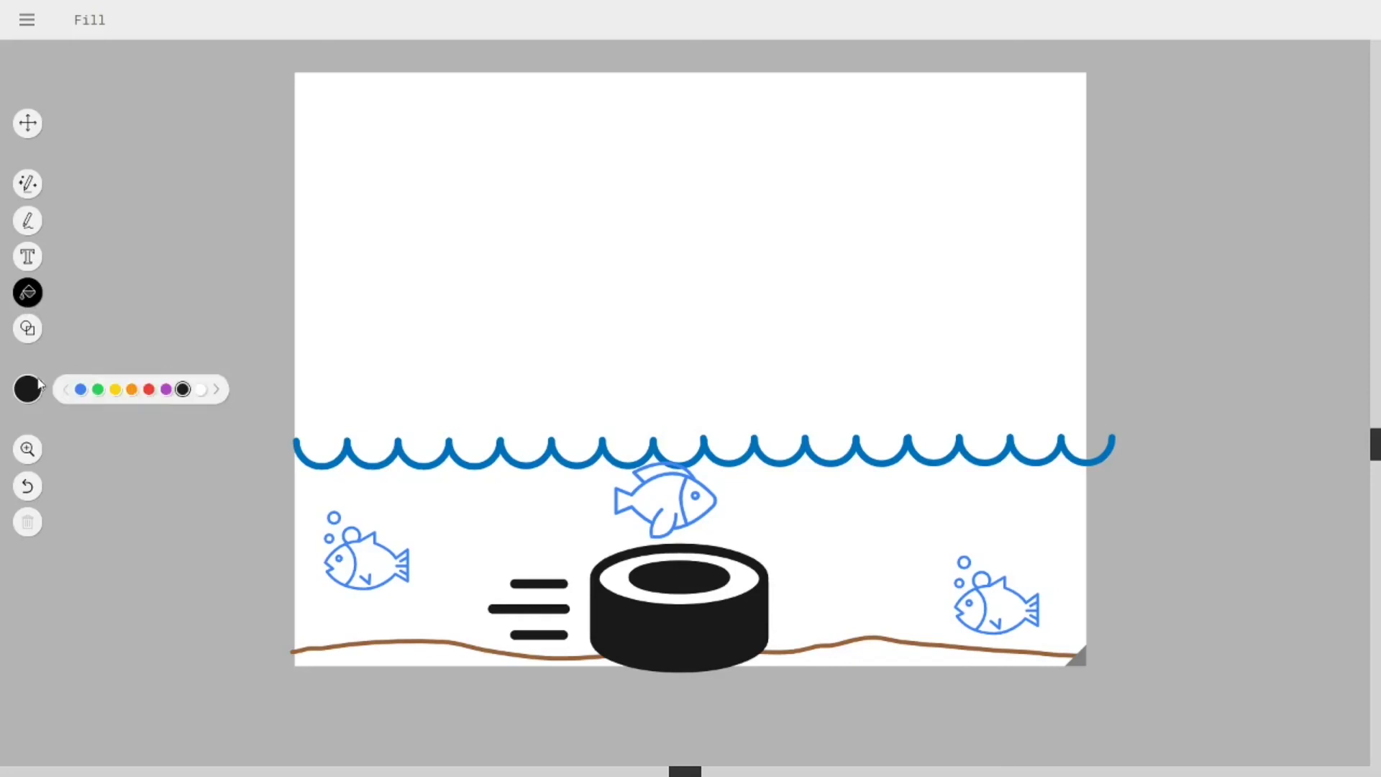
left_click(218, 391)
left_click(132, 390)
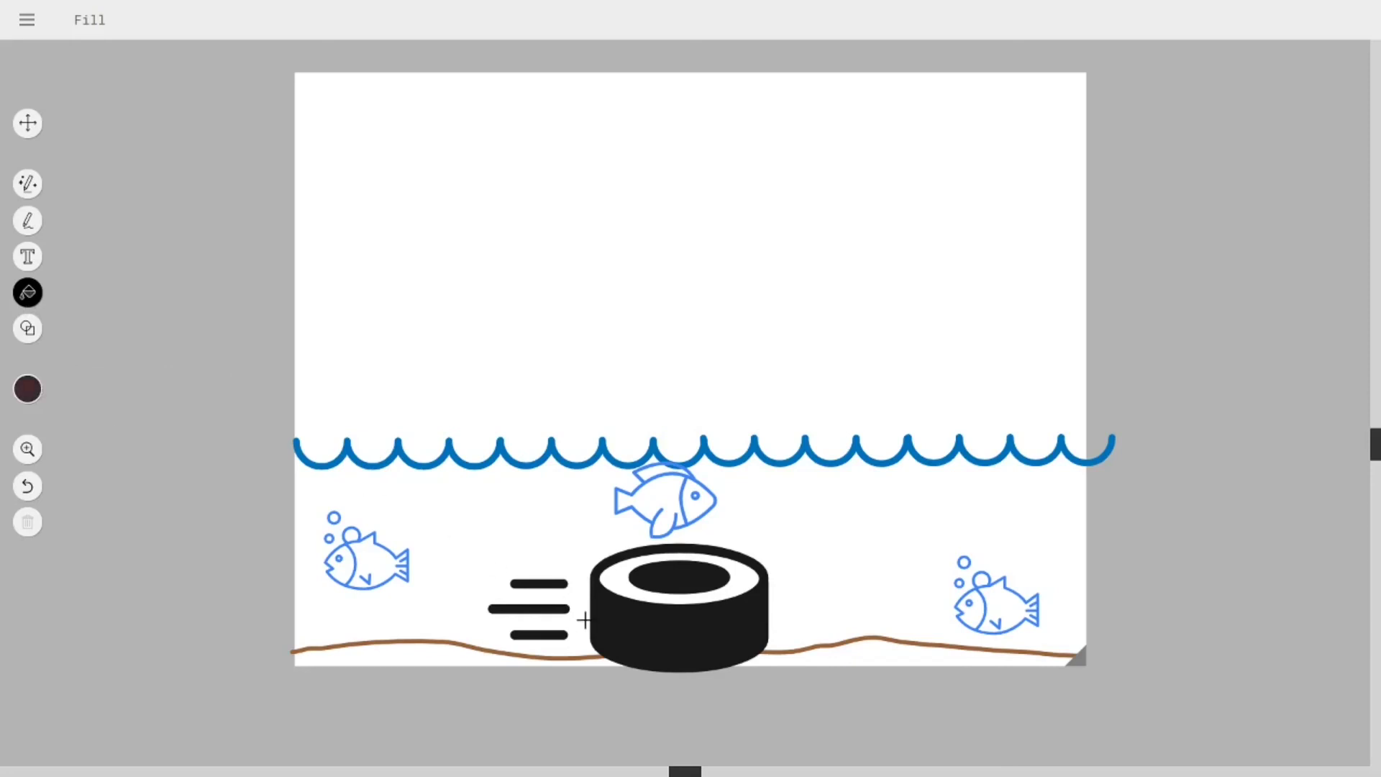
left_click(613, 584)
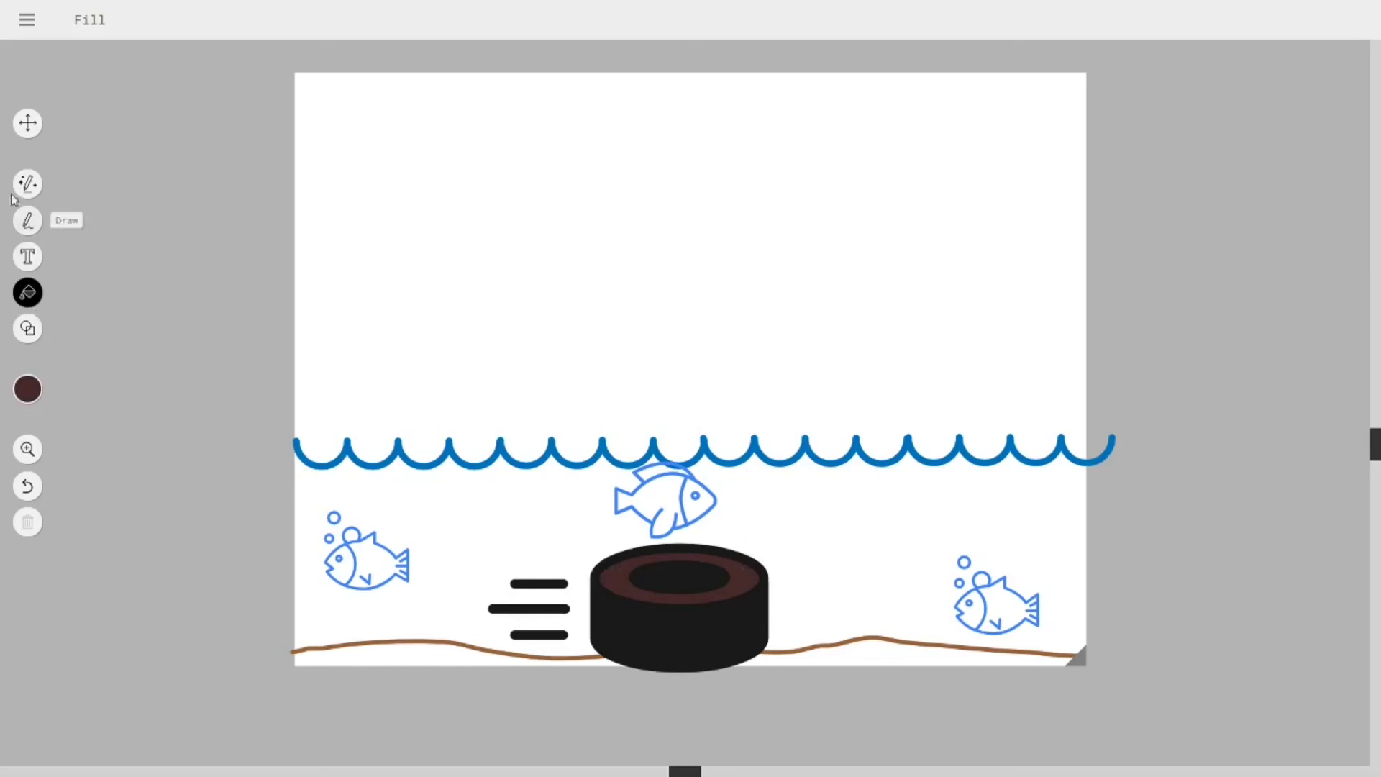
left_click(27, 123)
left_click(676, 493)
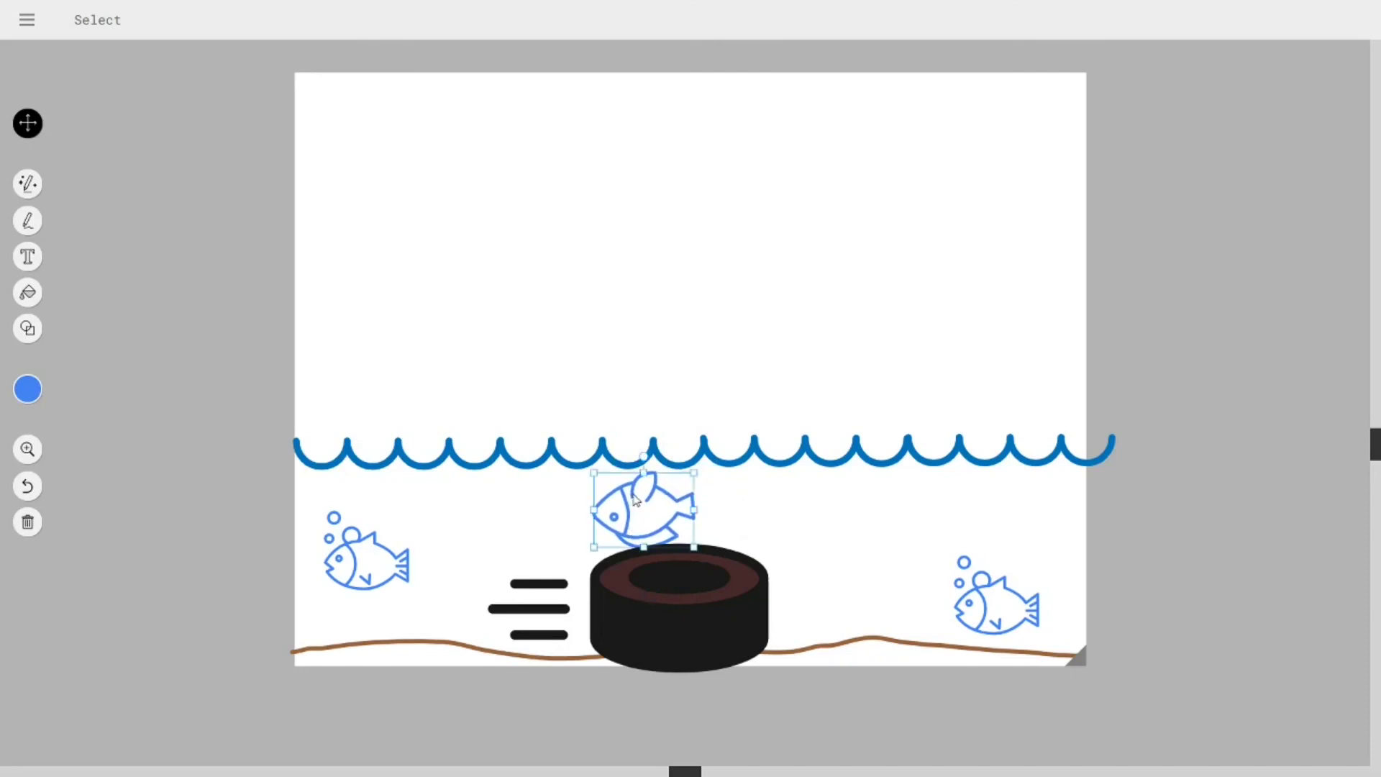
- Move the upside-down middle fish right, just below the waves
left_click_drag(635, 496, 717, 479)
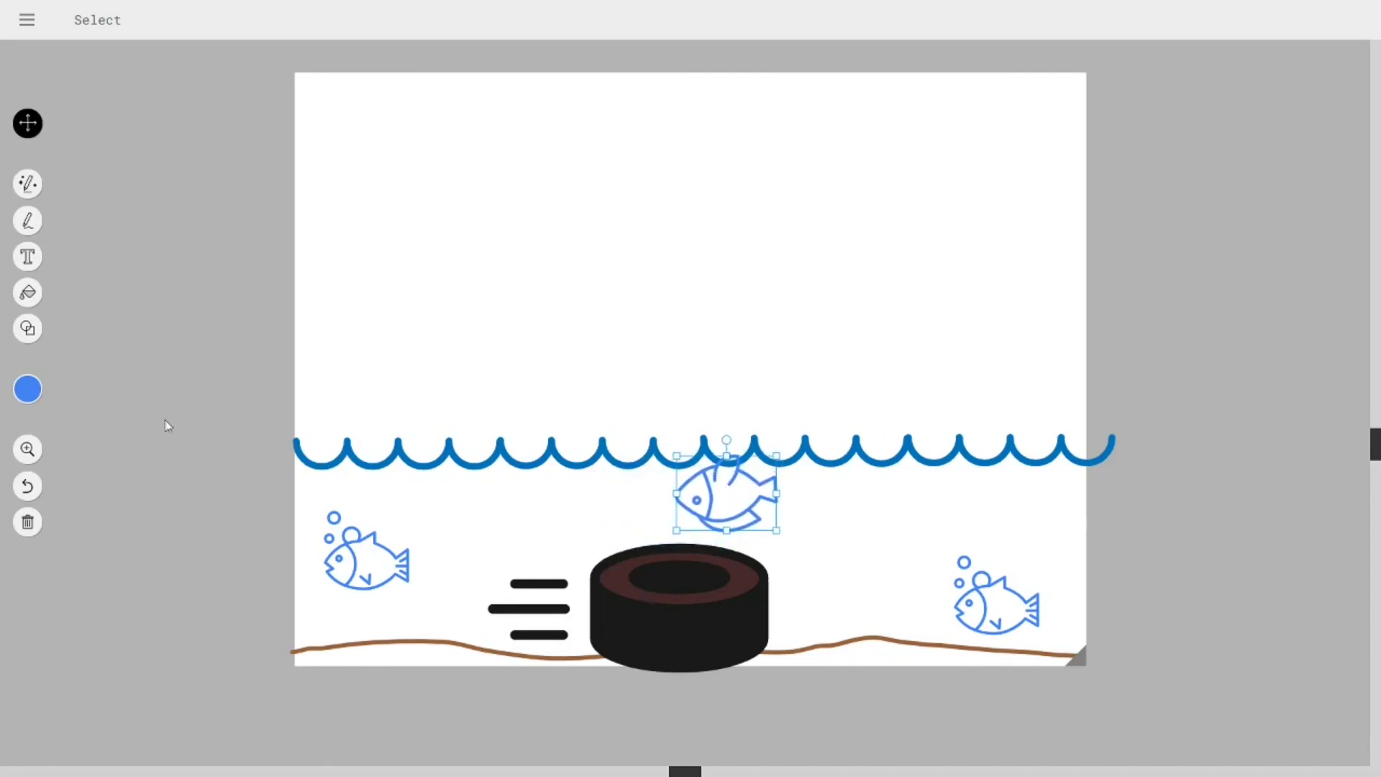
left_click(28, 257)
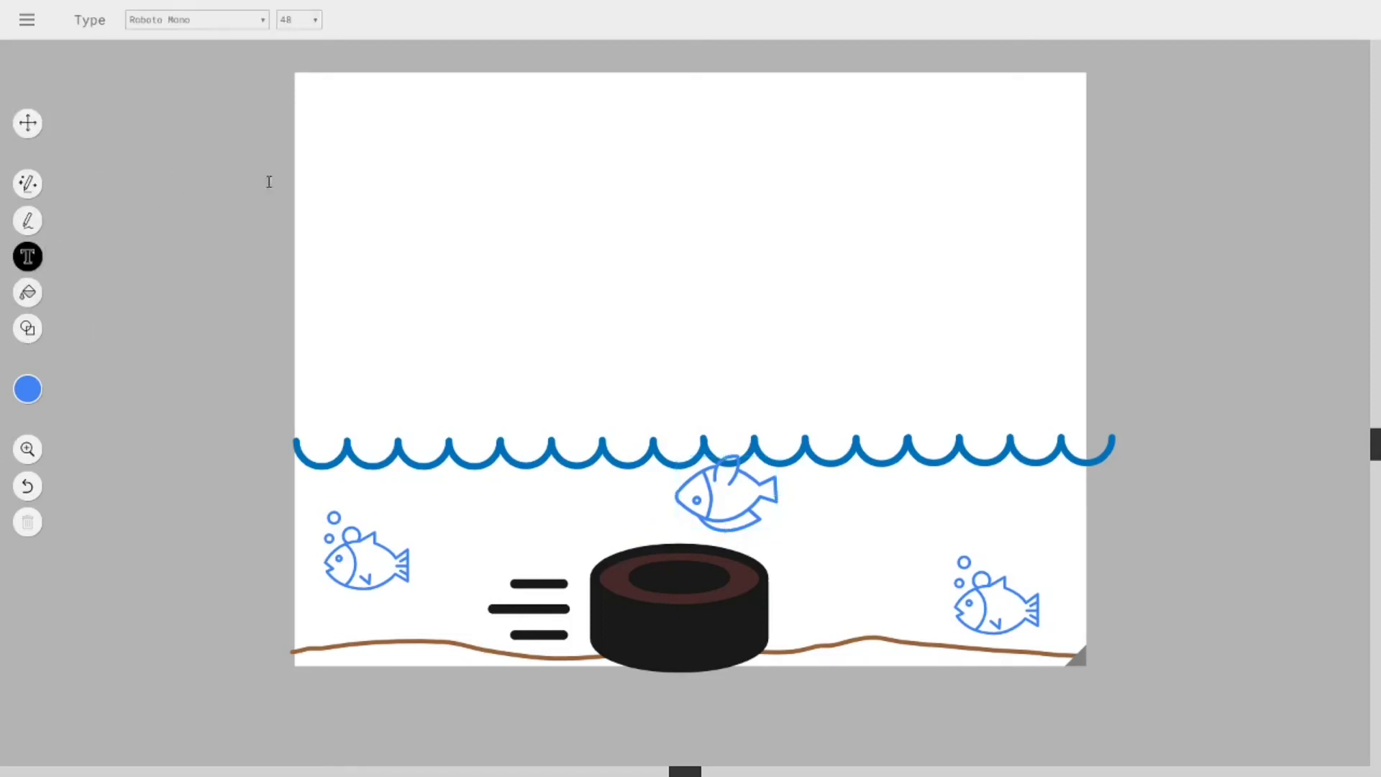
left_click(399, 108)
key("Escape")
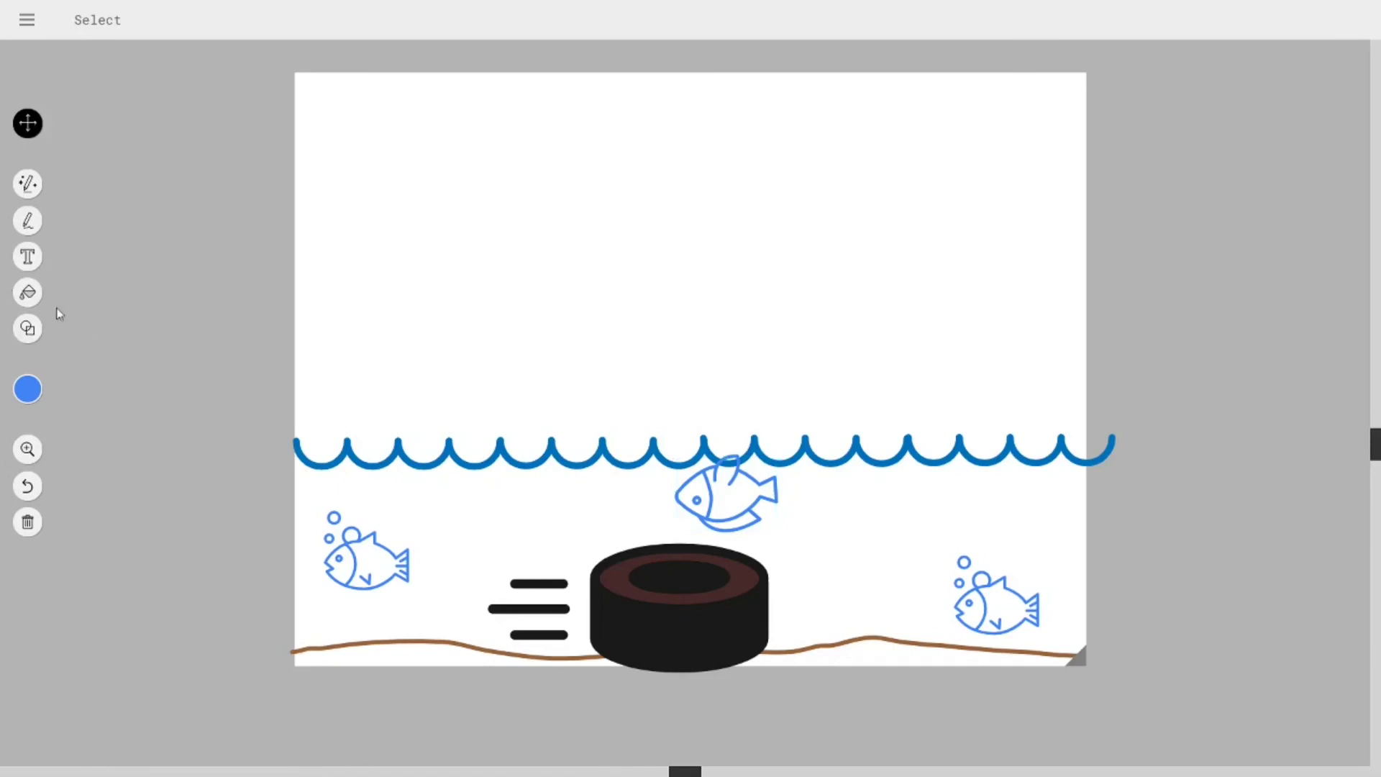
- Add the caption 'Don't pollute our rivers' with 'Save the fish' beneath, near the top
left_click(27, 256)
left_click(358, 120)
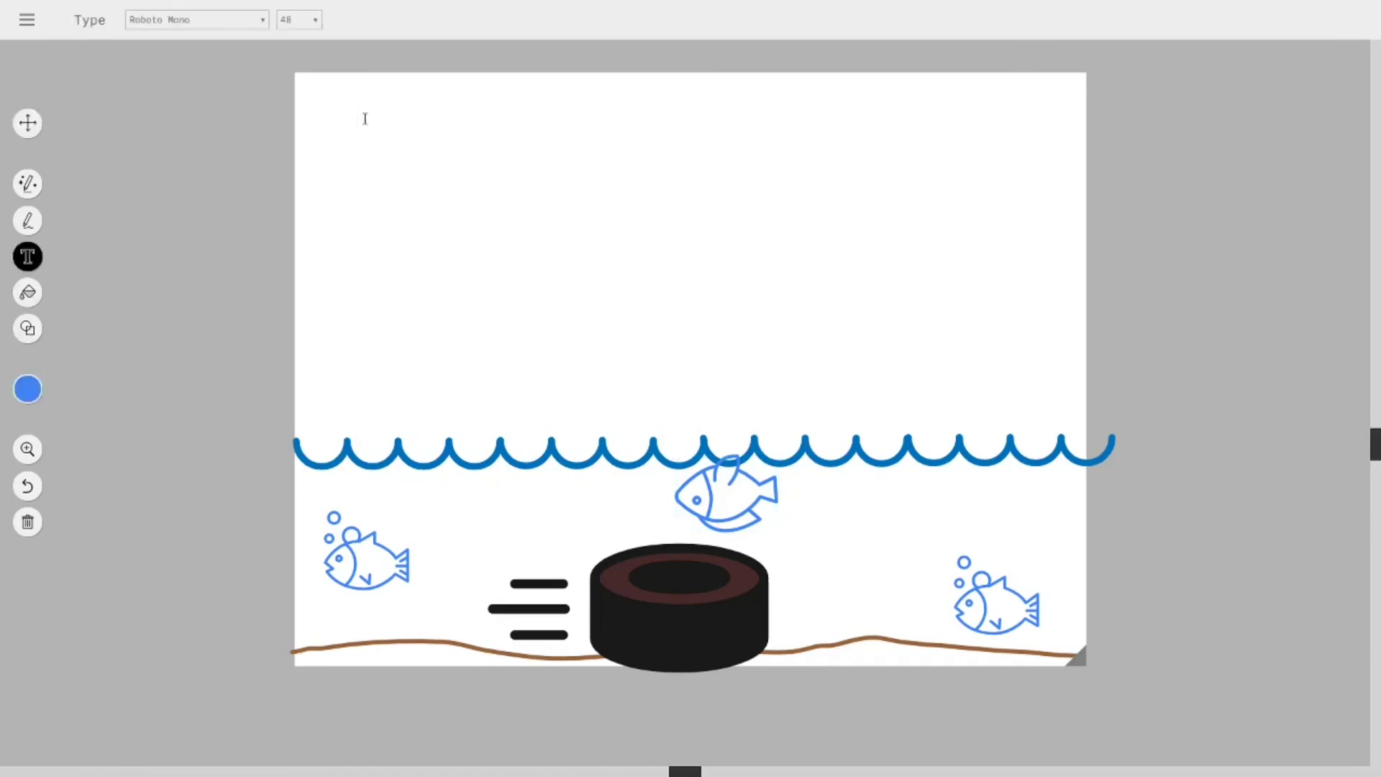
type("Don't po")
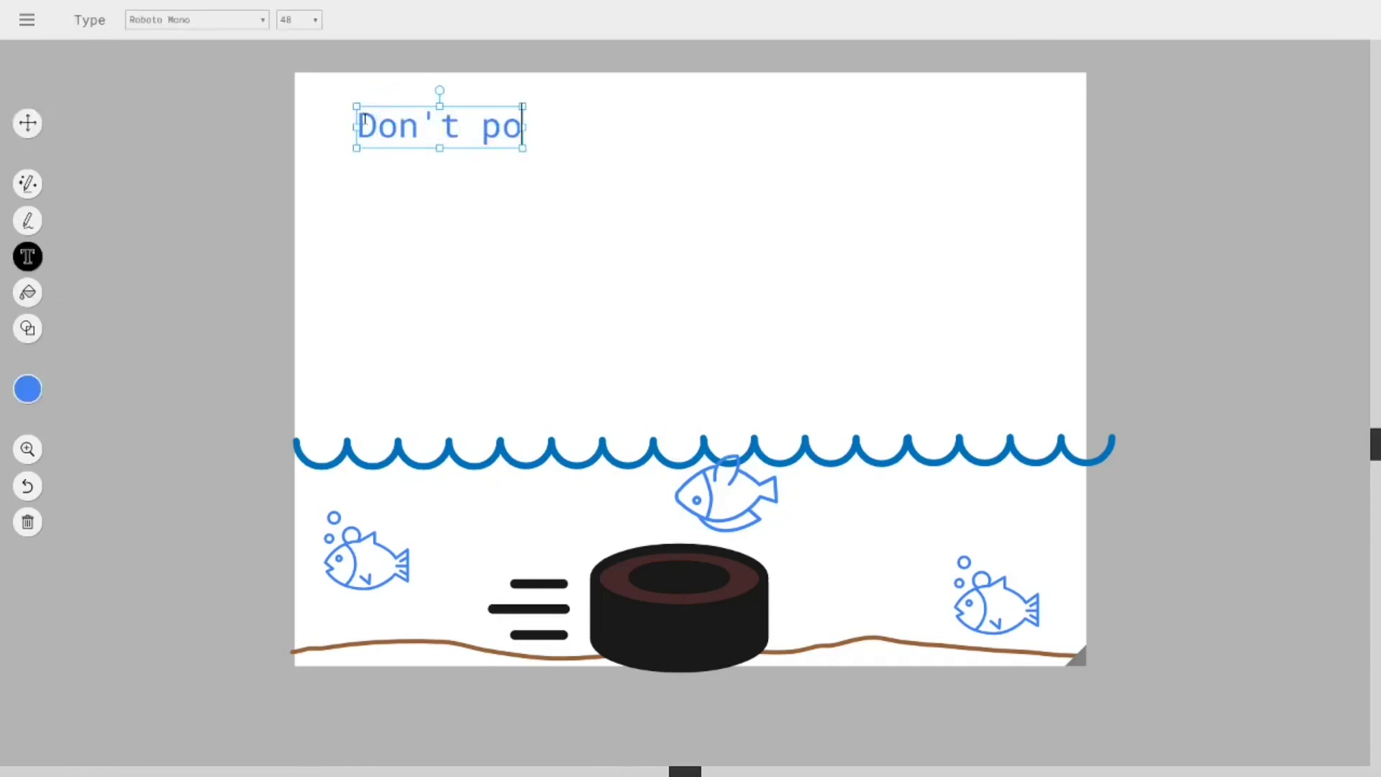
type("llute our rivers")
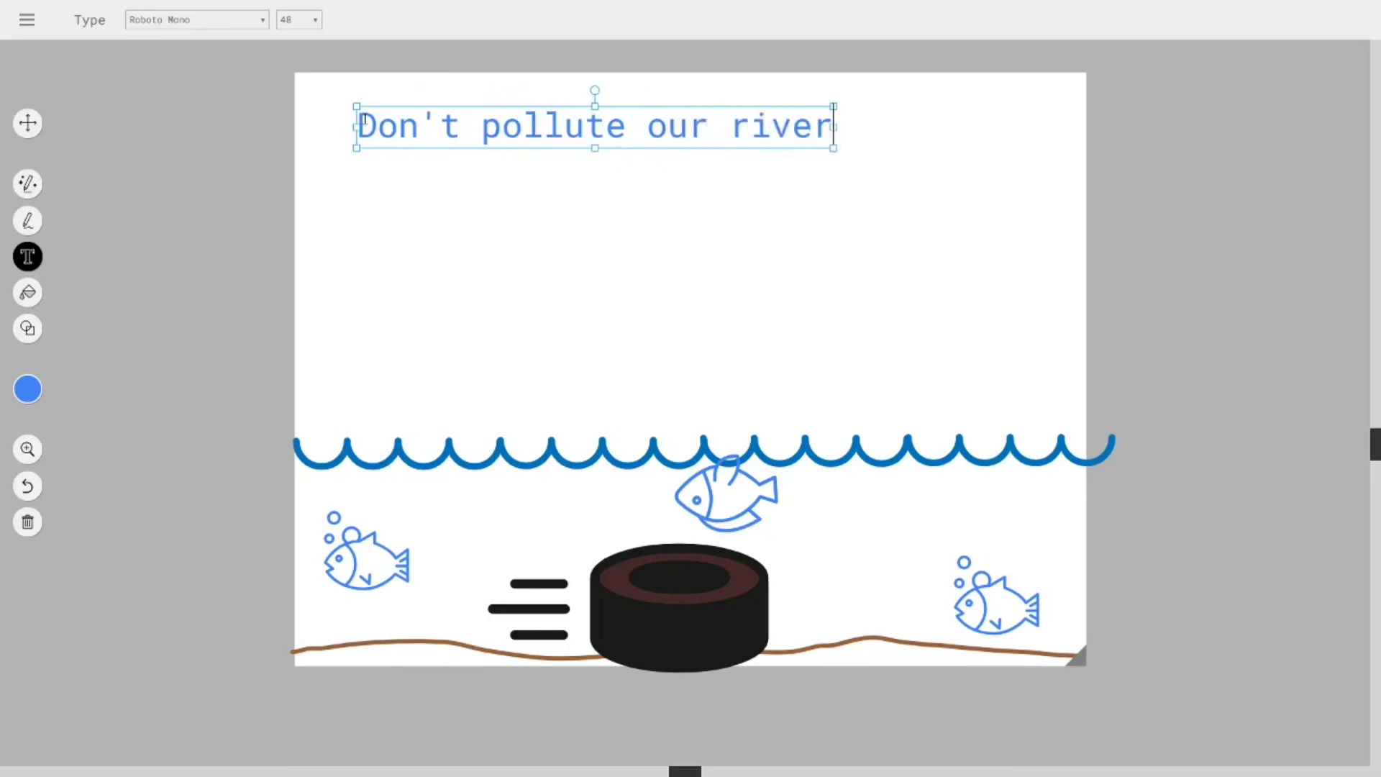
key("Return")
key("Return")
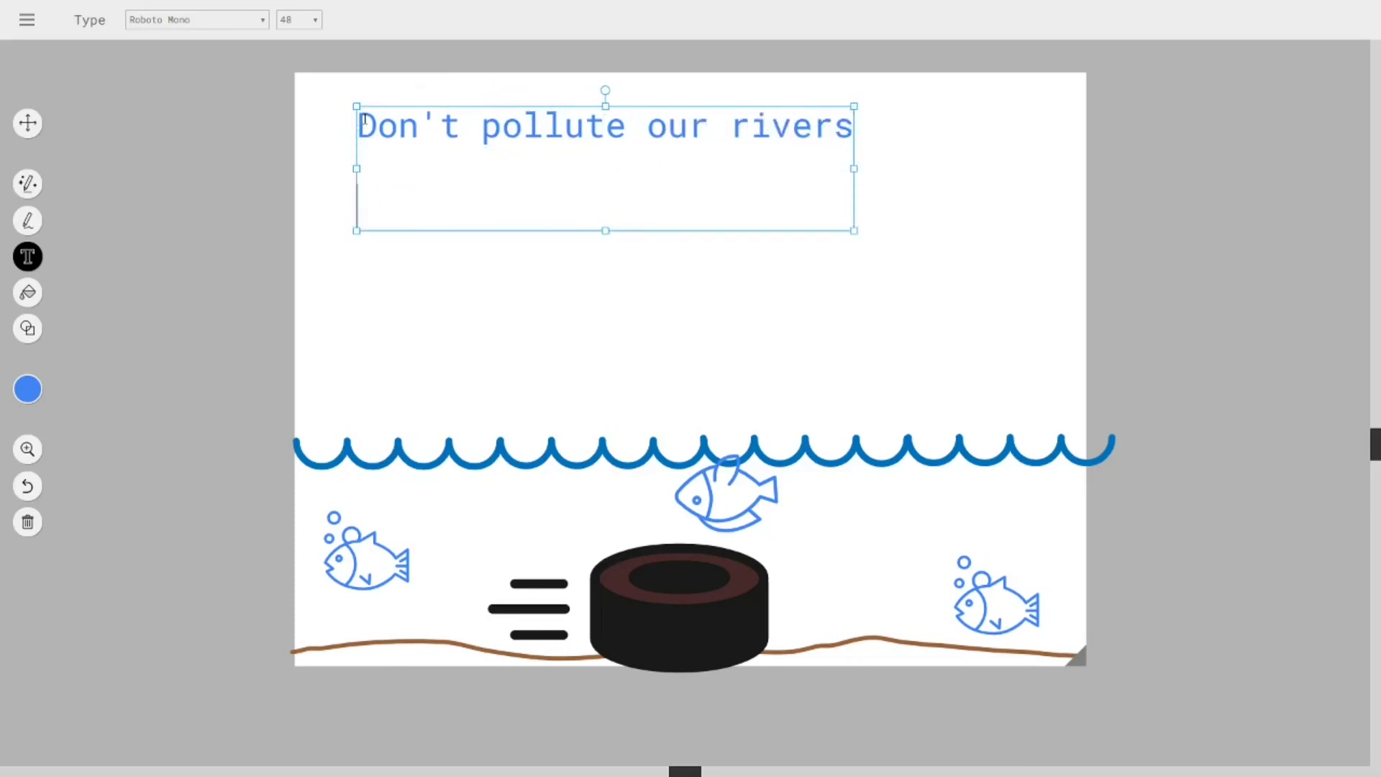
type("Save the fish")
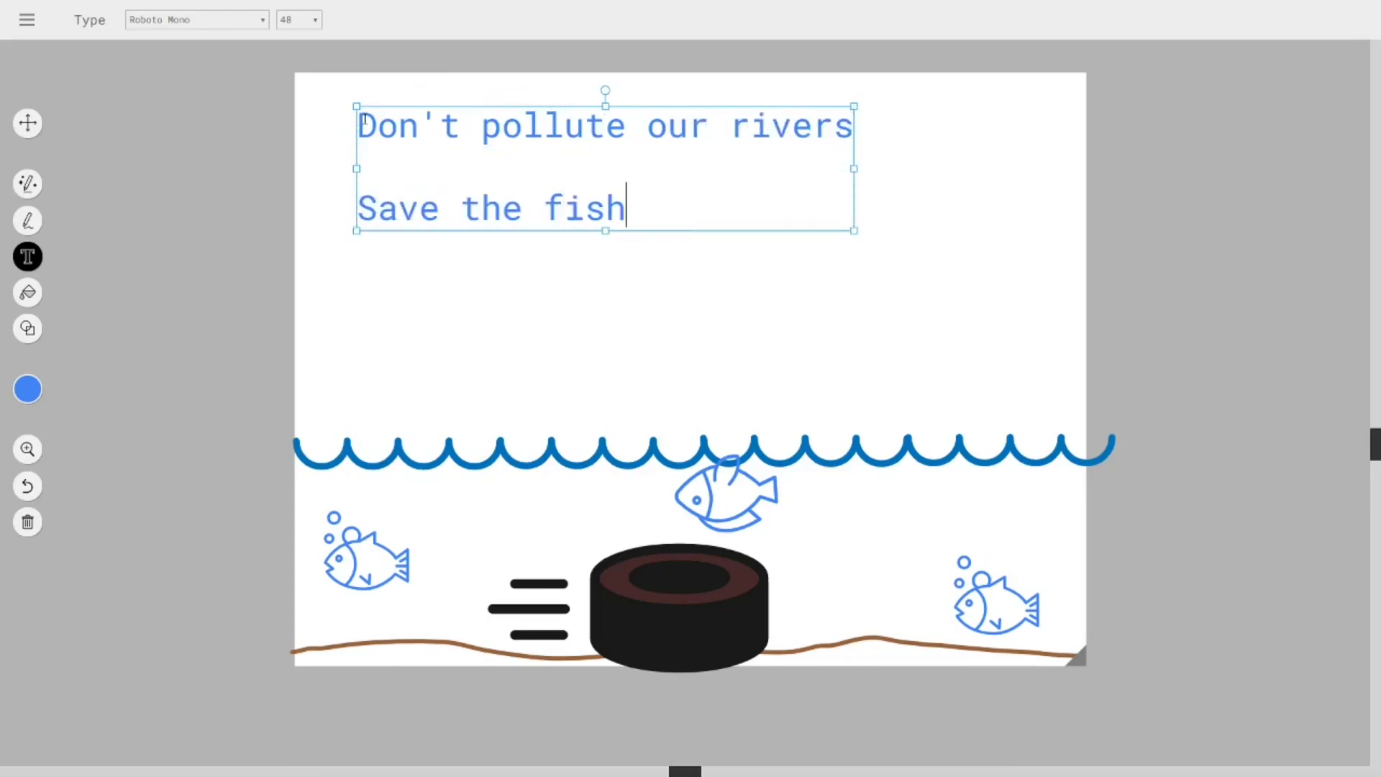
left_click(30, 294)
left_click(37, 395)
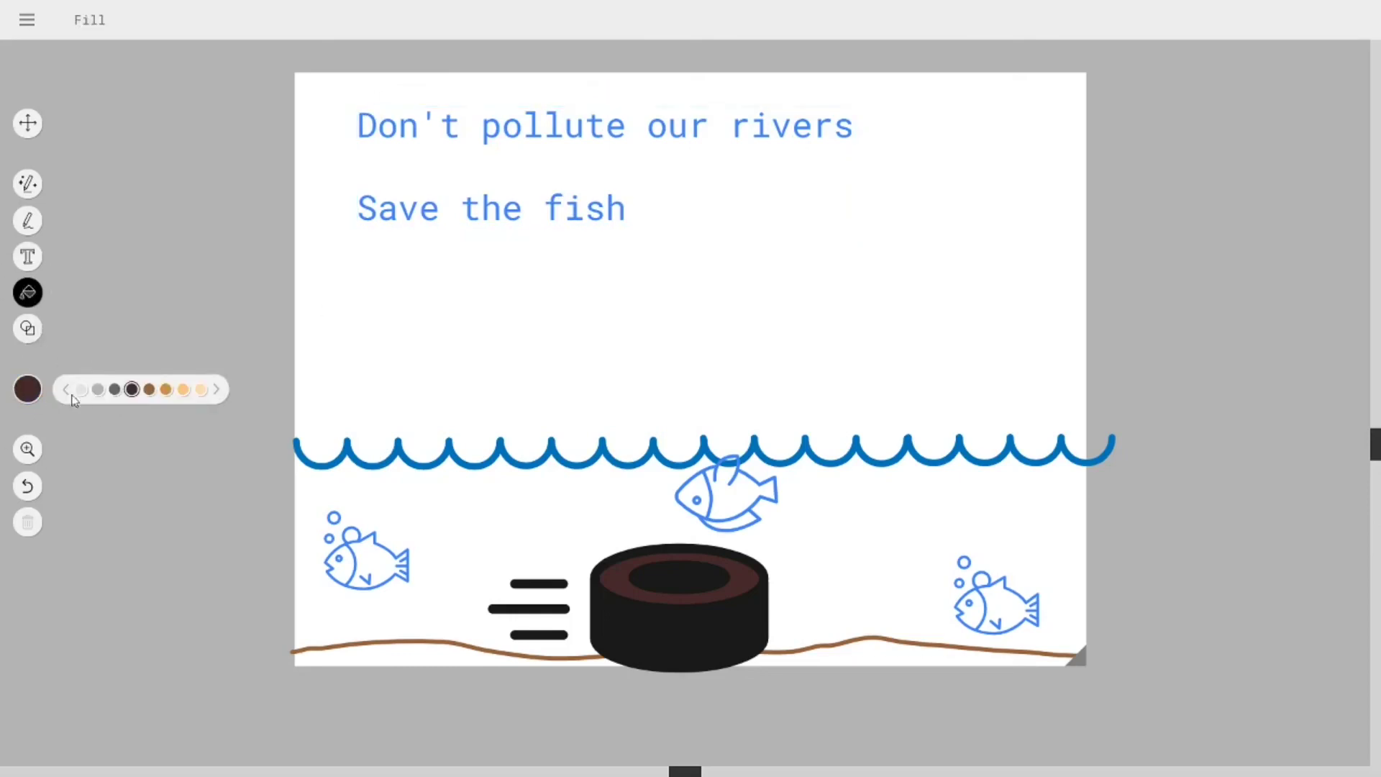
- Fill the left and right bubbled fish grey and the upside-down middle fish darker grey
left_click(98, 389)
left_click(370, 563)
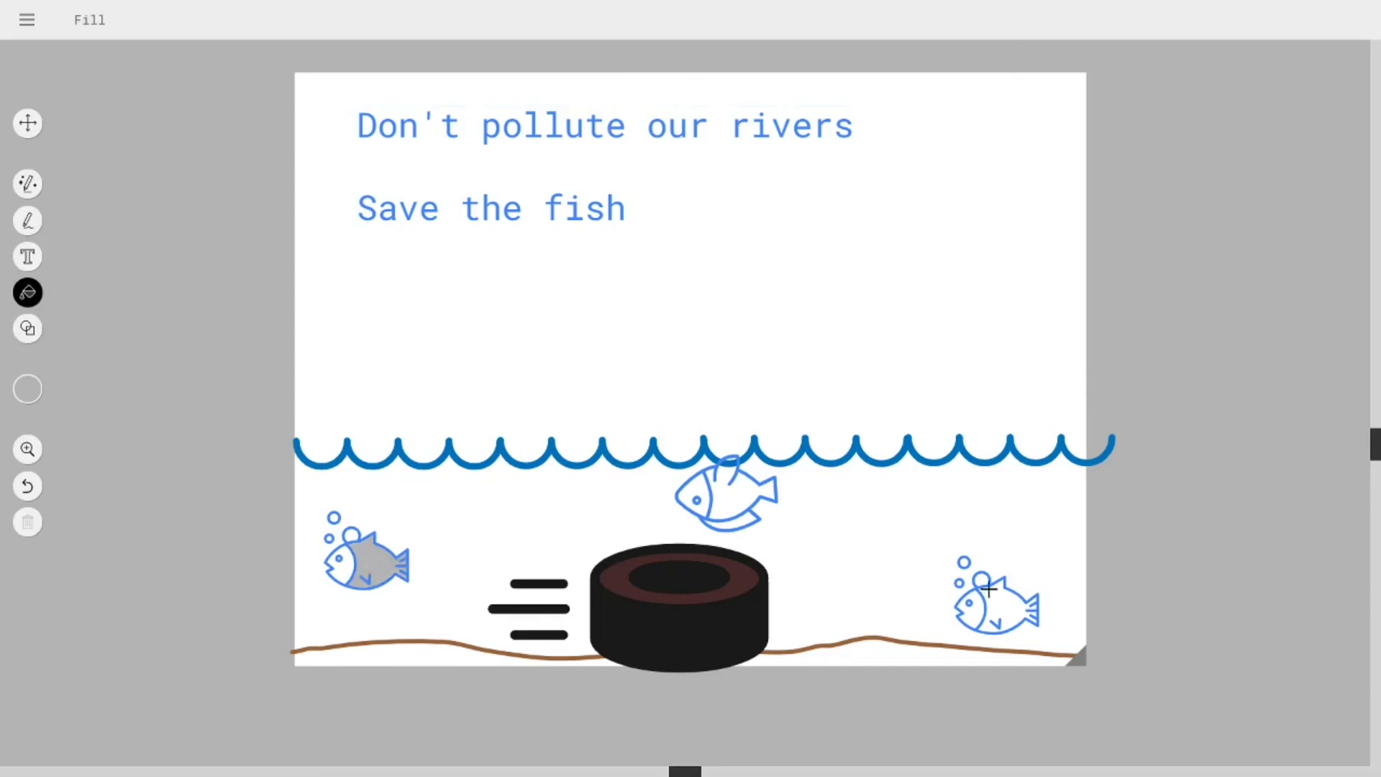
left_click(1010, 602)
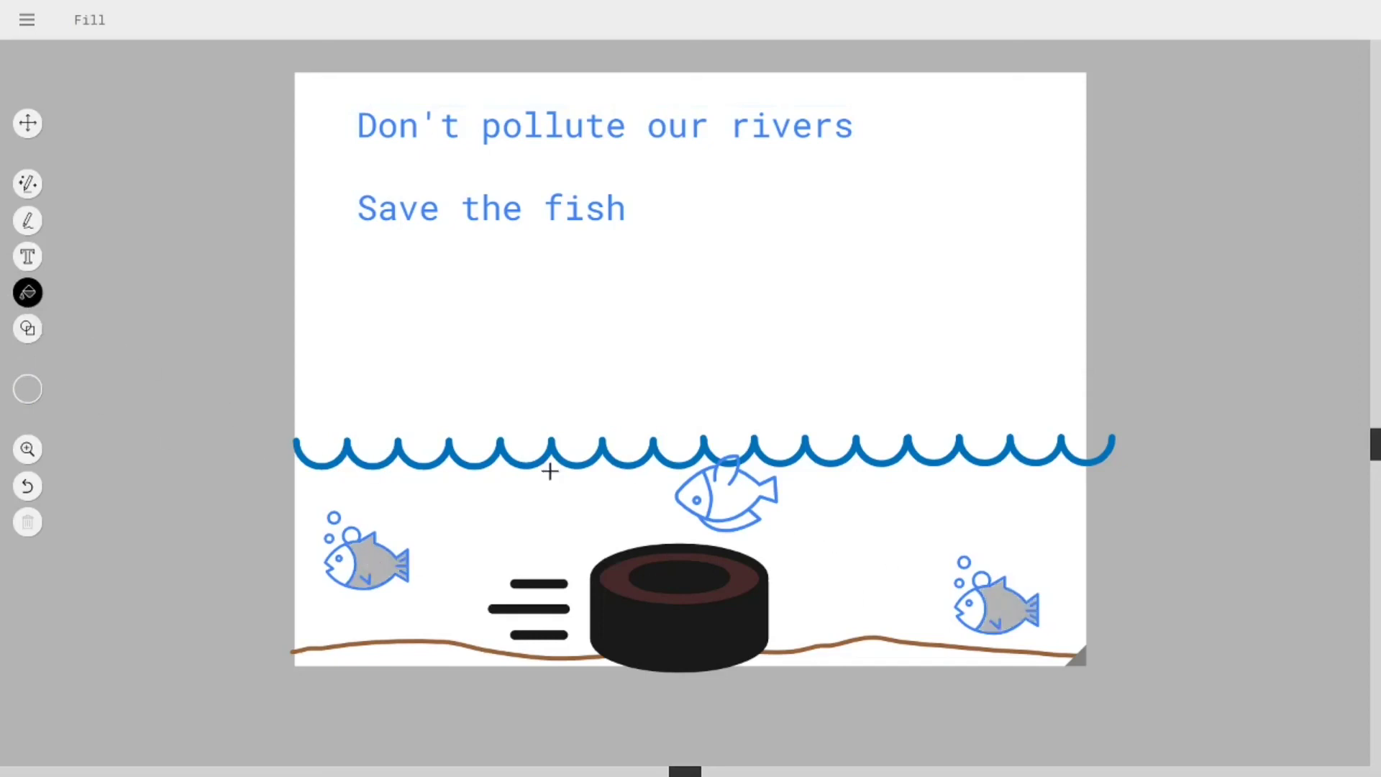
left_click(727, 489)
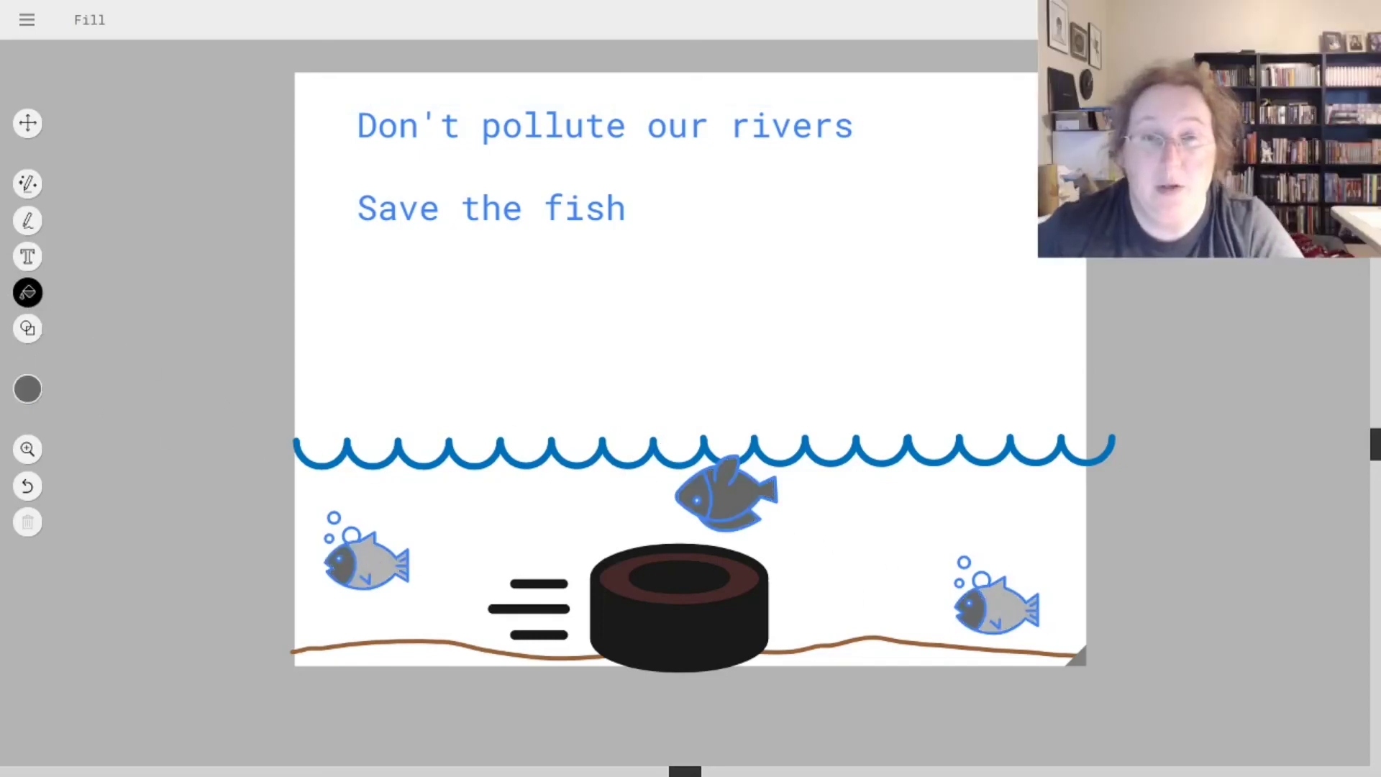